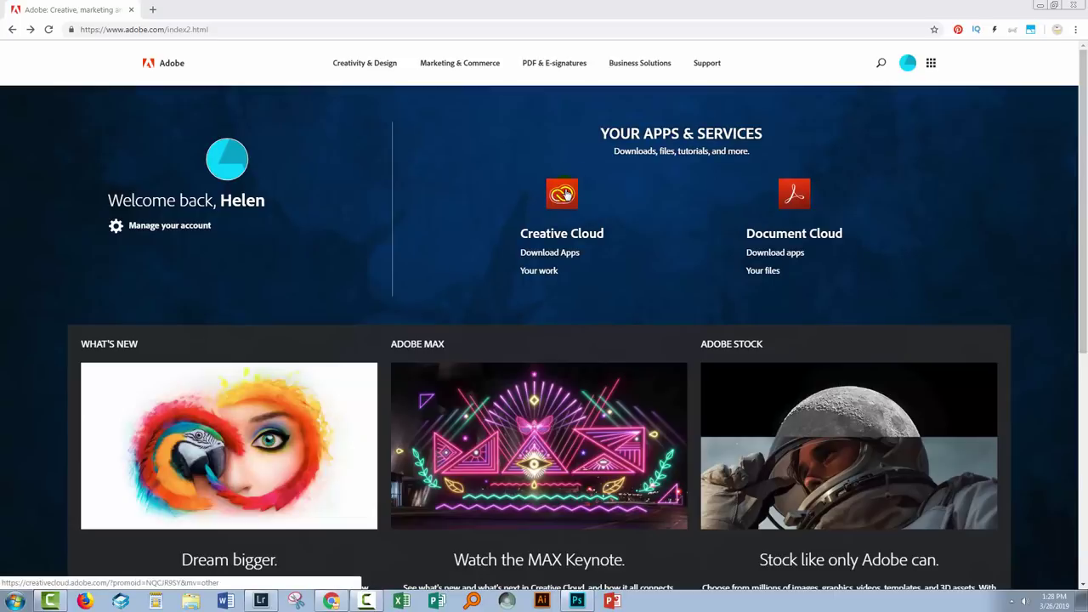
# Step: Go to the Creative Cloud home page and scan the Recent files, including the APC_0346-hdr and APC_0343-hdr DNGs
pyautogui.click(561, 196)
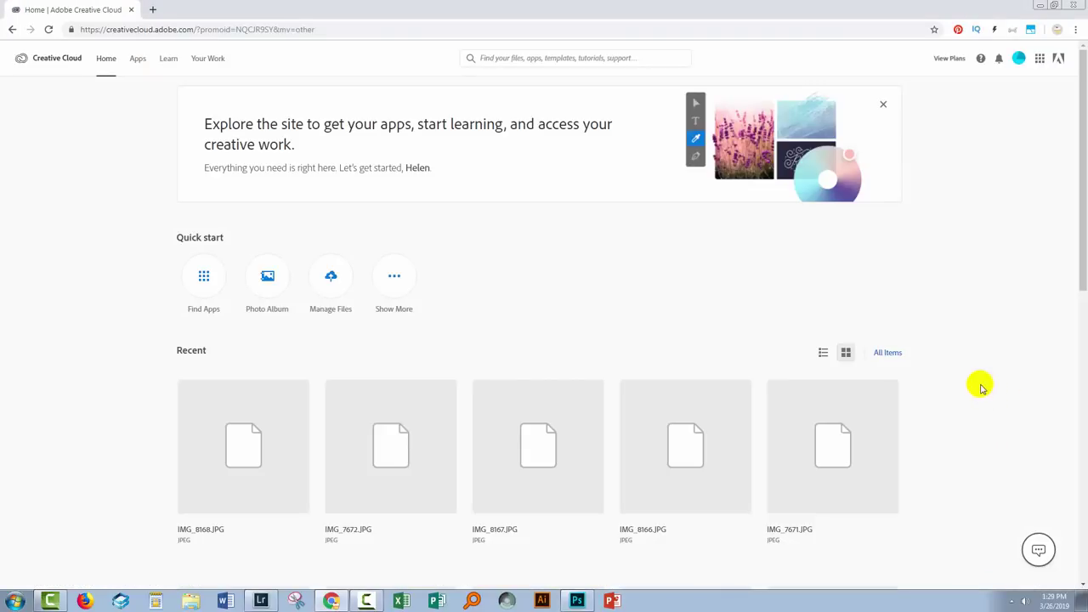
pyautogui.moveTo(1079, 246); pyautogui.dragTo(1084, 327)
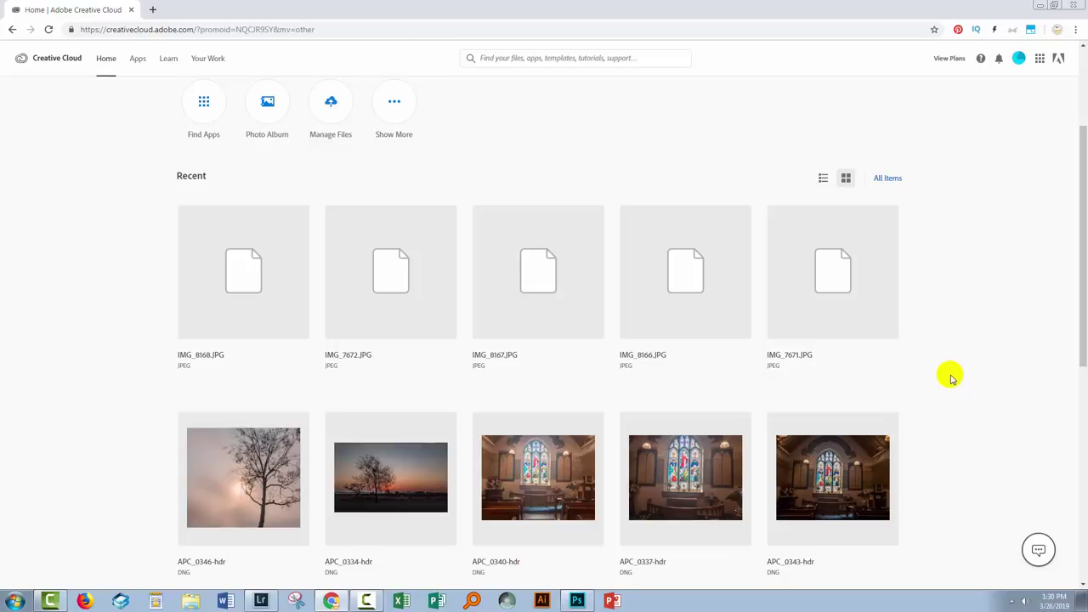
pyautogui.scroll(3, 949, 376)
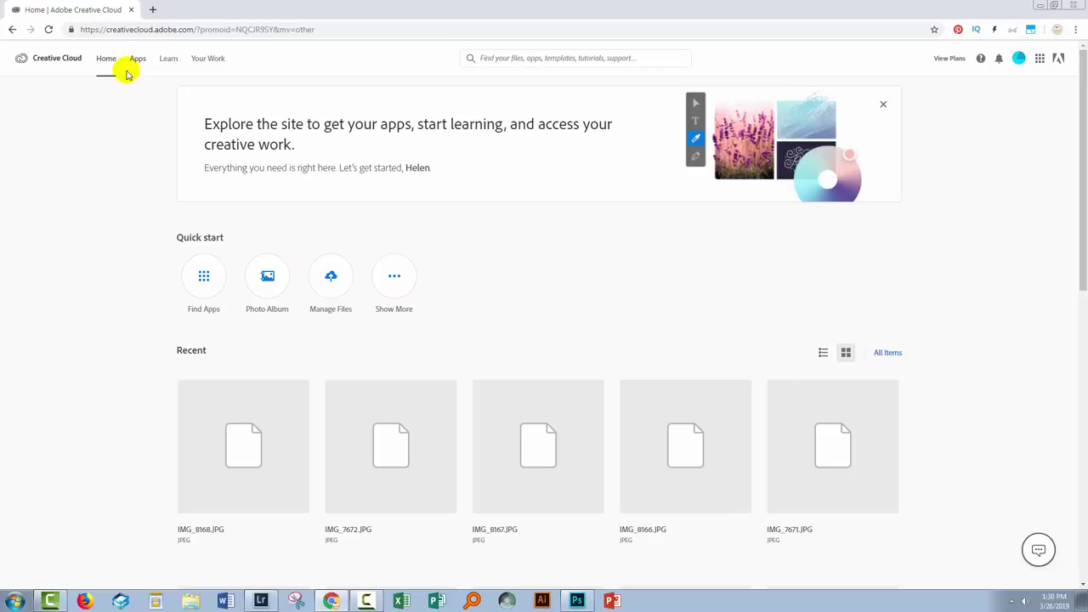
# Step: Open Your Work and view the Cloud Storage popup showing 2.3 GB of 100 GB used
pyautogui.click(219, 59)
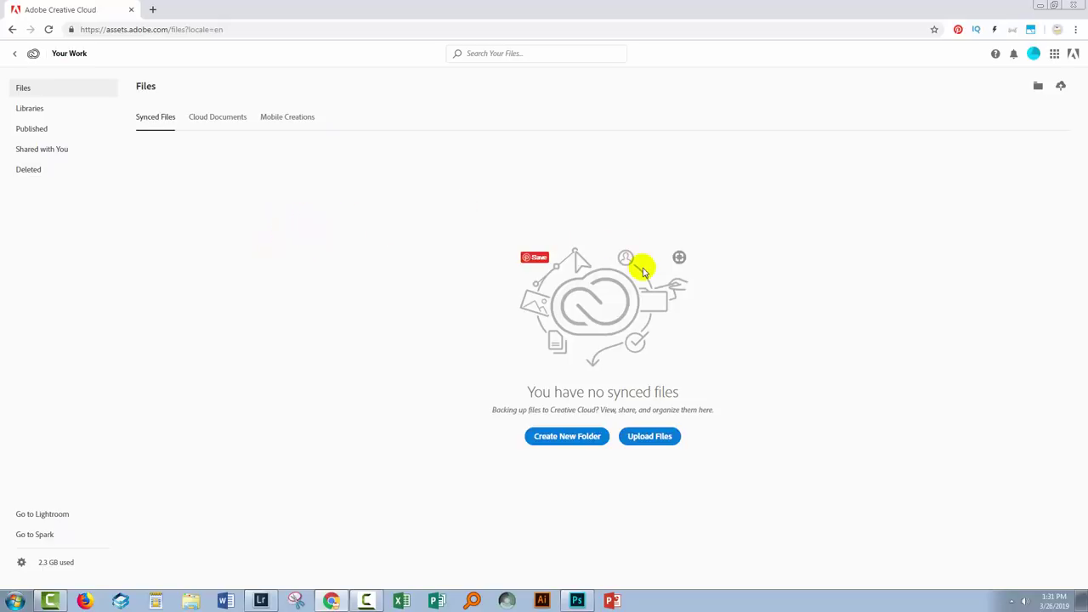
pyautogui.moveTo(70, 502)
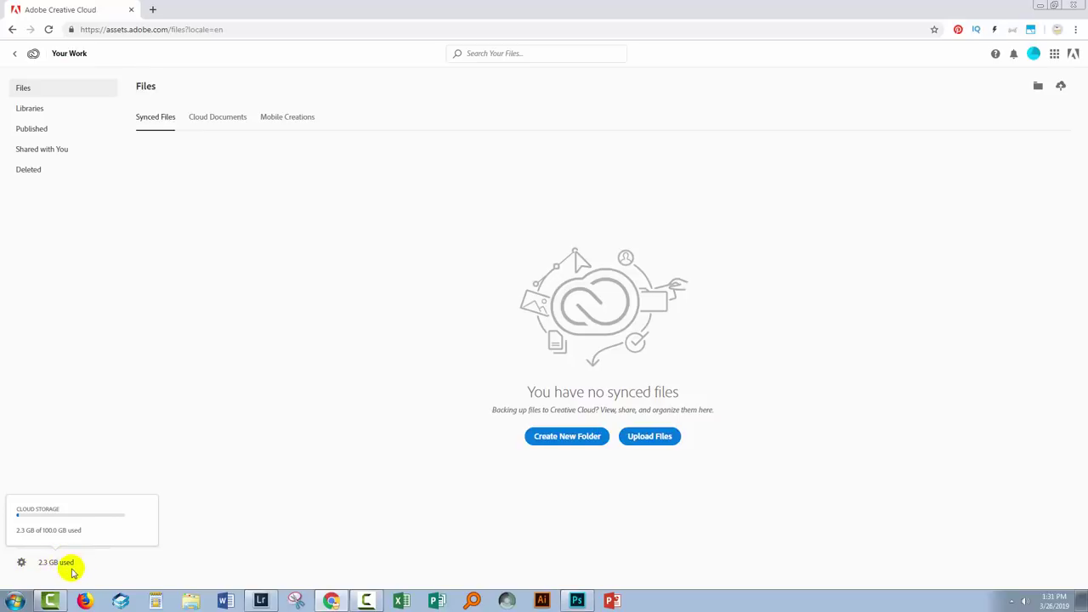
pyautogui.moveTo(149, 564)
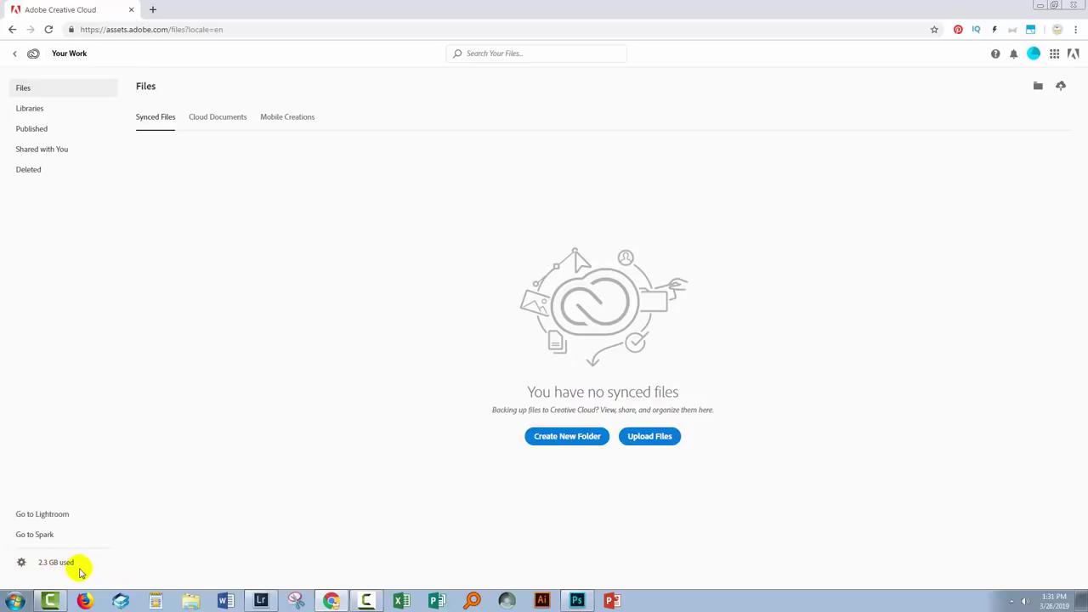
pyautogui.moveTo(72, 564)
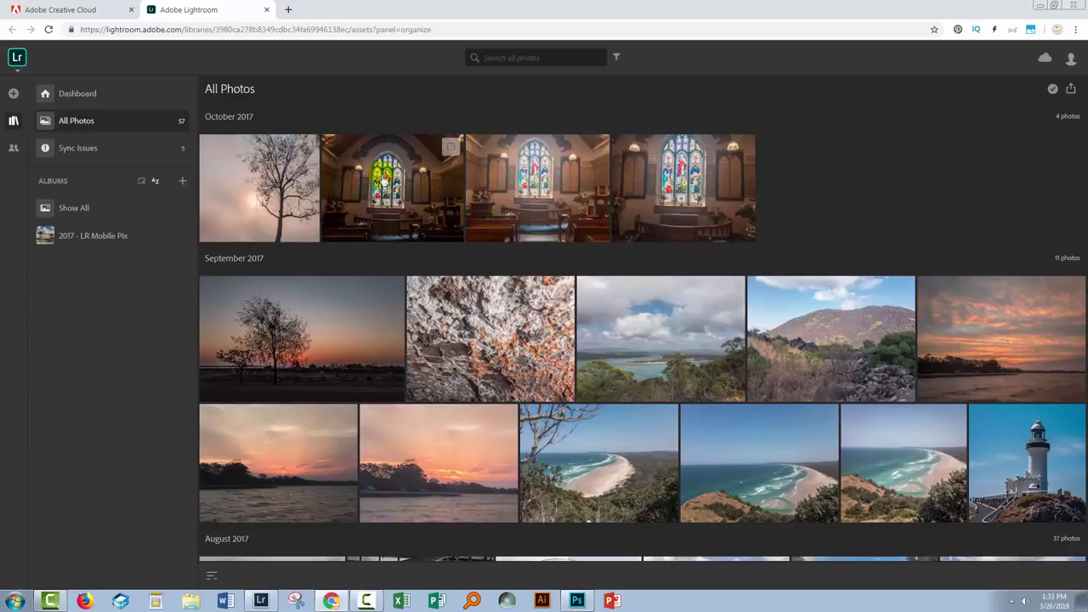
# Step: Select the October photos through the lighthouse plus the August airplane photo, 16 photos in all
pyautogui.click(307, 149)
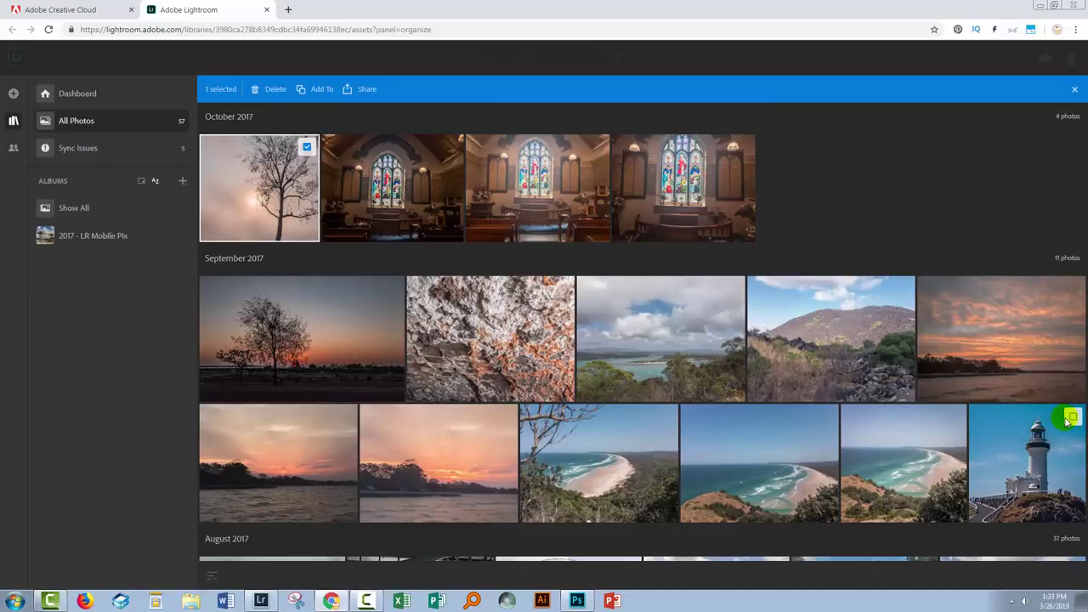
pyautogui.keyDown('shift'); pyautogui.click(1073, 417); pyautogui.keyUp('shift')
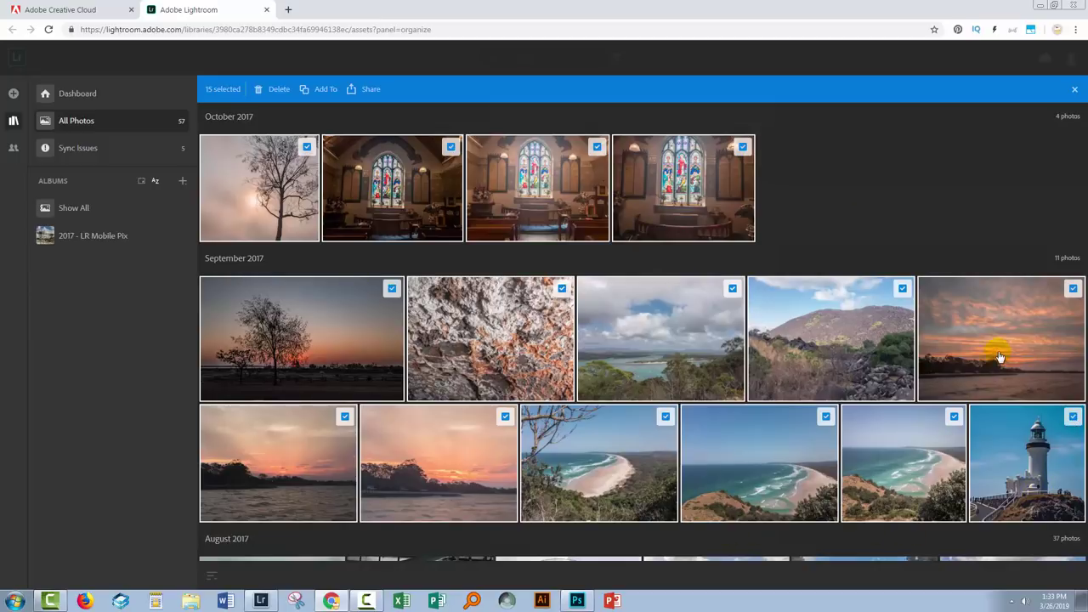
pyautogui.click(278, 92)
pyautogui.scroll(-2, 417, 501)
pyautogui.click(257, 455)
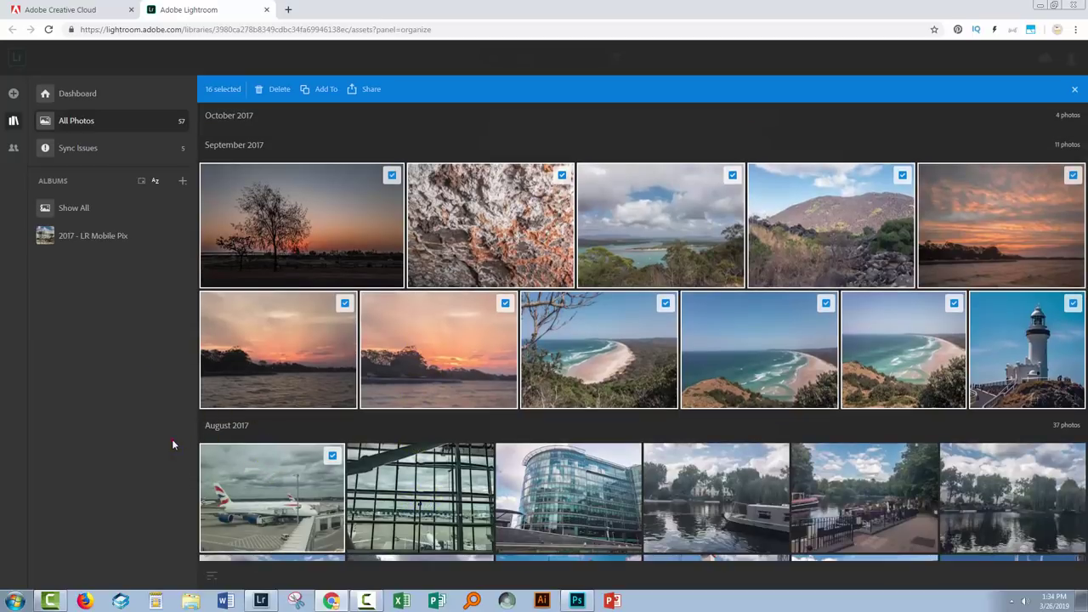
pyautogui.scroll(2, 285, 367)
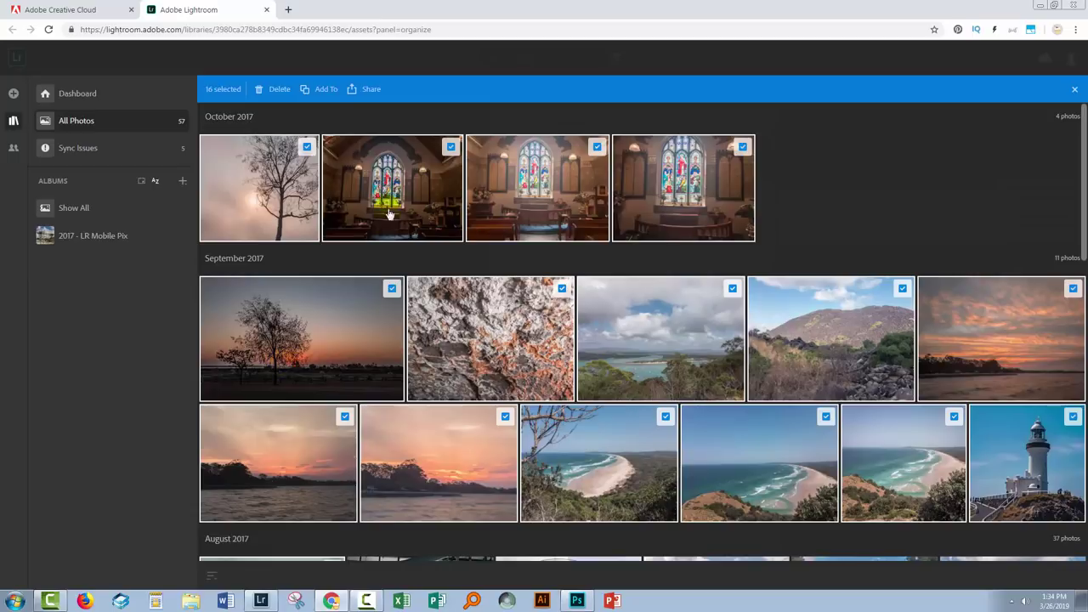
pyautogui.click(882, 177)
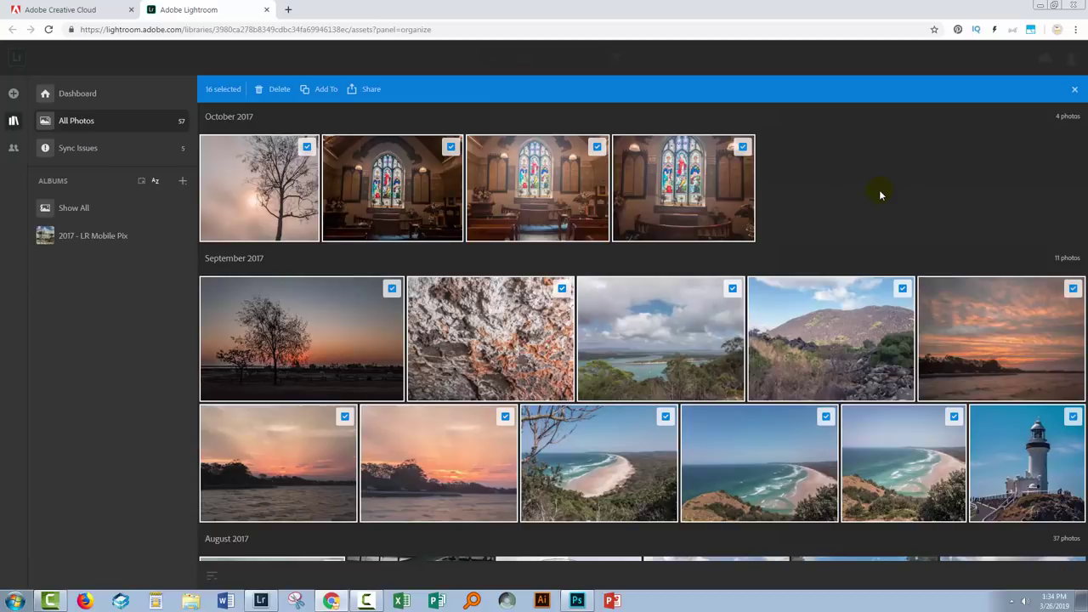
pyautogui.click(422, 336)
pyautogui.scroll(-2, 896, 365)
pyautogui.scroll(2, 893, 360)
pyautogui.scroll(-5, 802, 297)
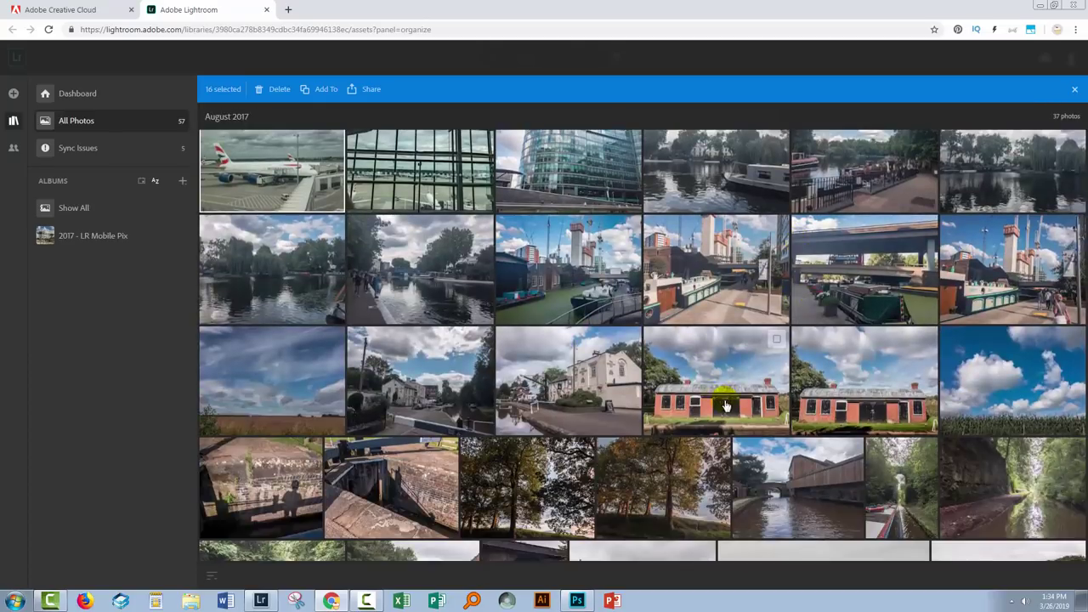
pyautogui.scroll(3, 783, 410)
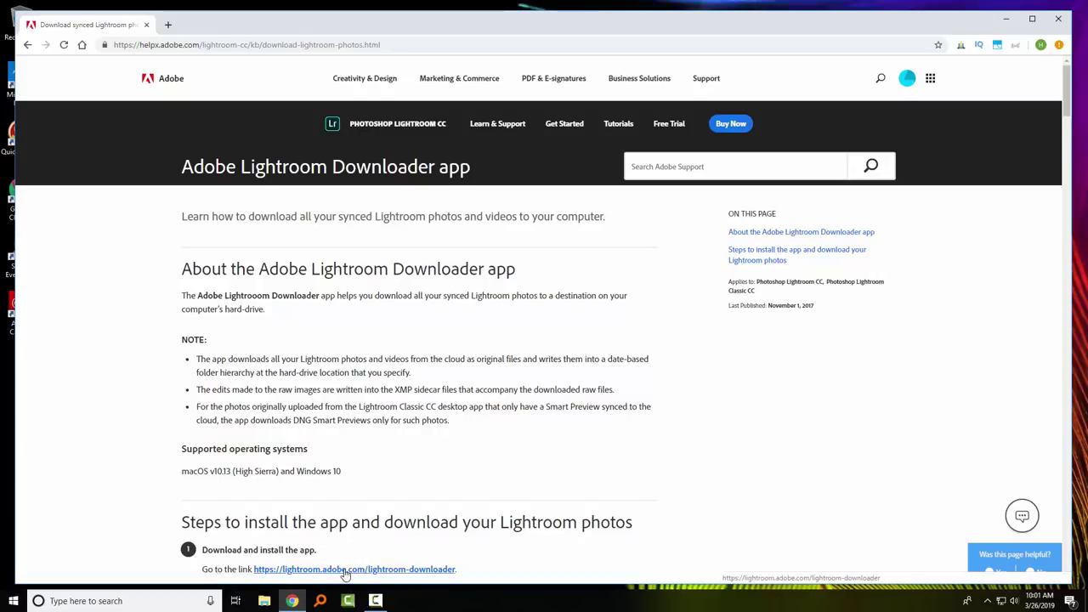
# Step: Download AdobeLightroomDownloader.zip, reveal it in its folder, and open it to run Set-up.exe
pyautogui.click(346, 570)
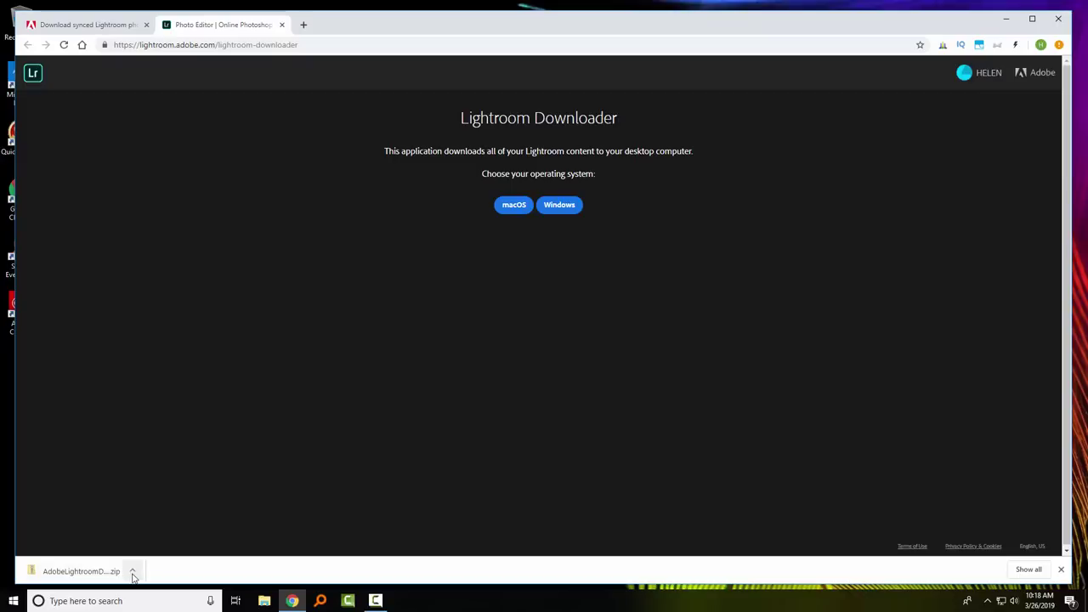
pyautogui.click(133, 572)
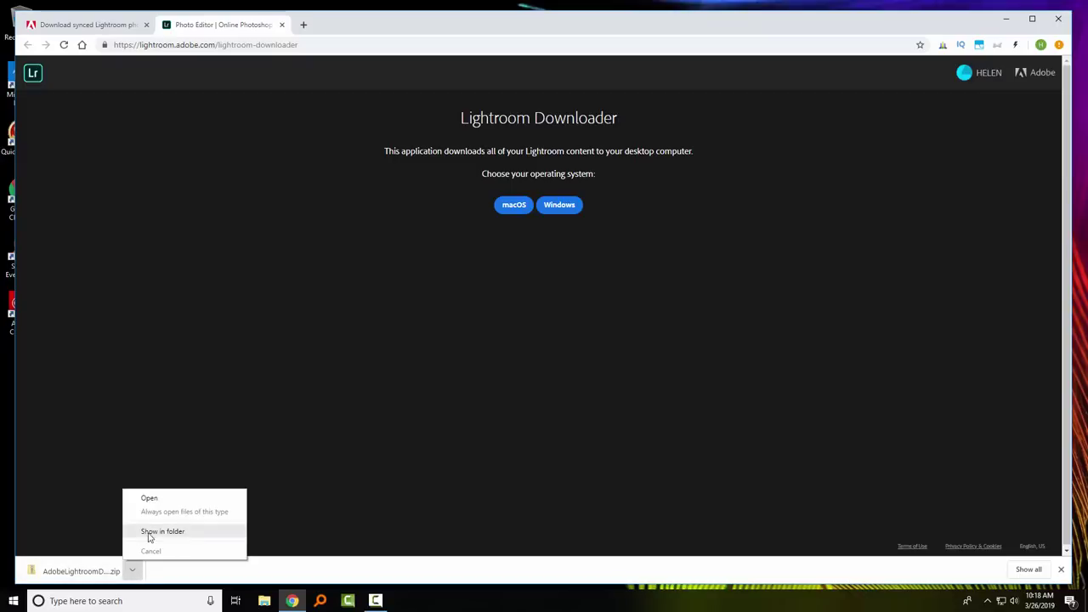
pyautogui.click(144, 533)
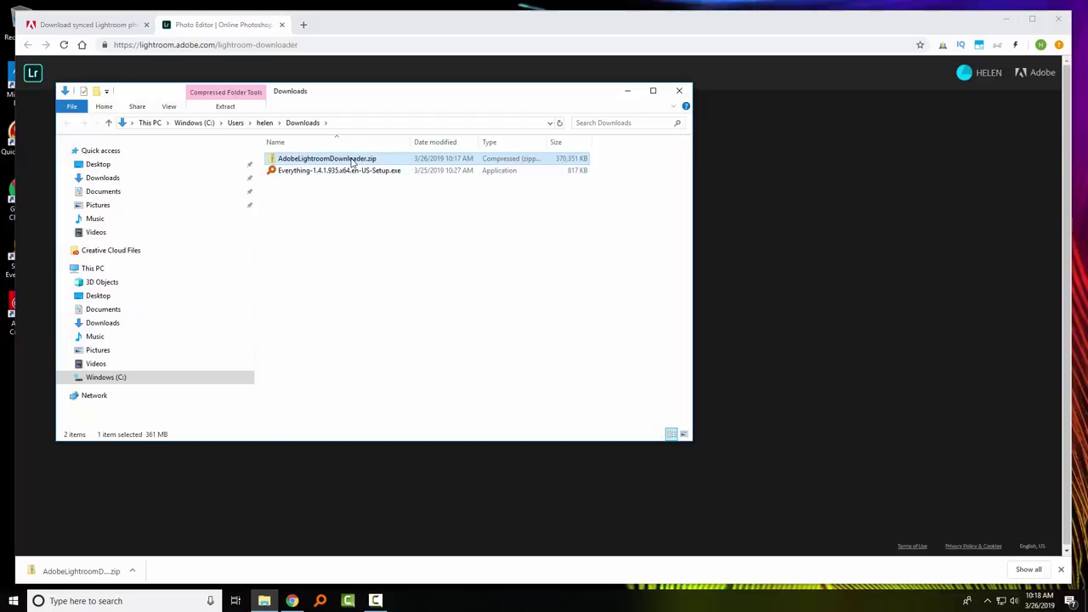
pyautogui.doubleClick(355, 159)
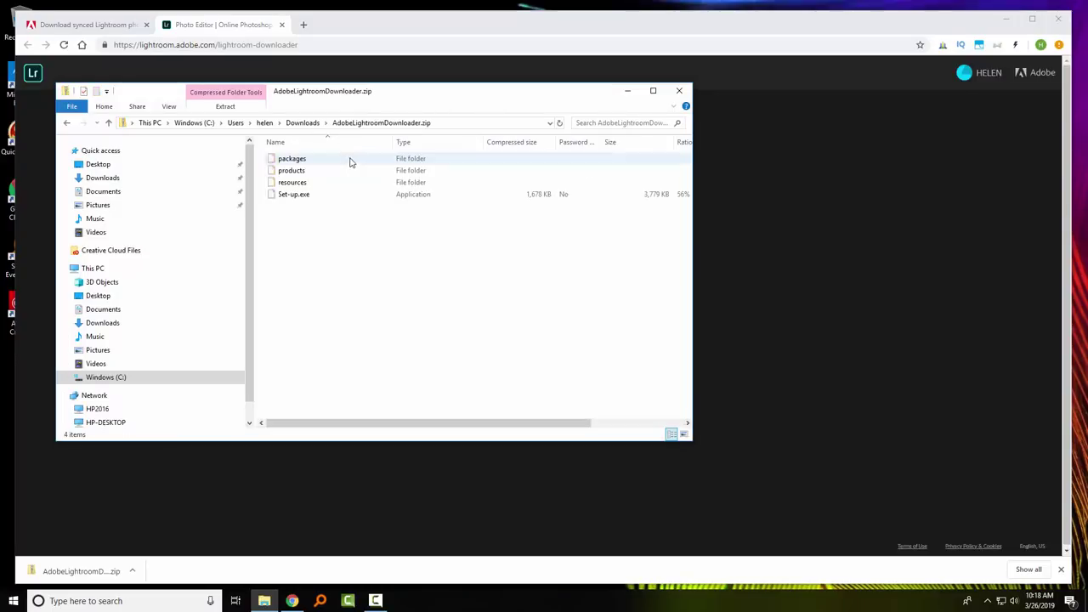
pyautogui.doubleClick(294, 195)
# Step: Extract the Lightroom Downloader archive and run Set-up.exe with anonymous usage statistics turned off
pyautogui.click(509, 320)
pyautogui.click(648, 410)
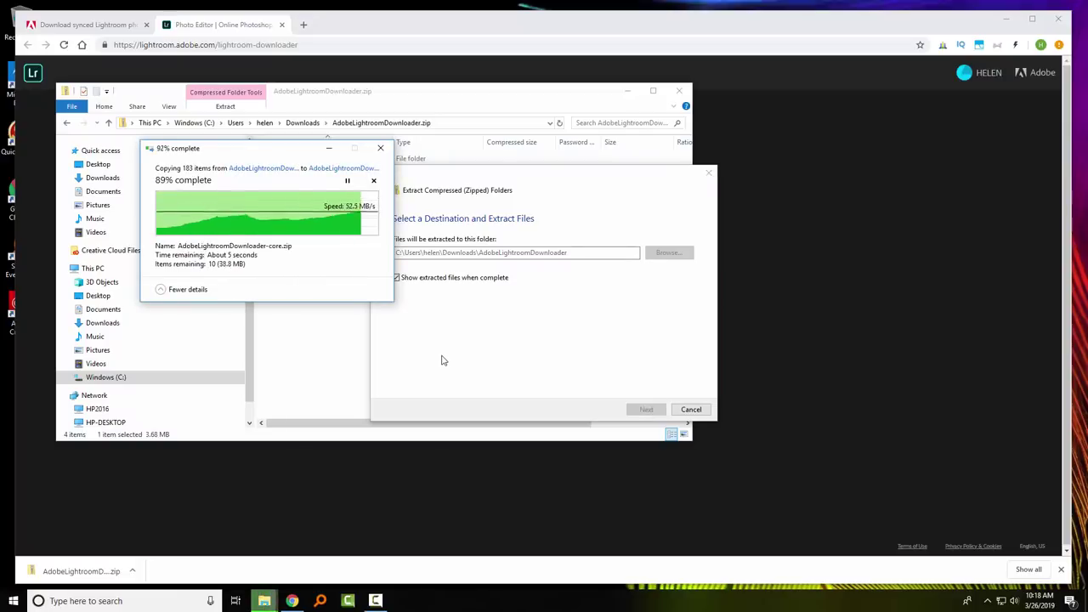
pyautogui.doubleClick(312, 216)
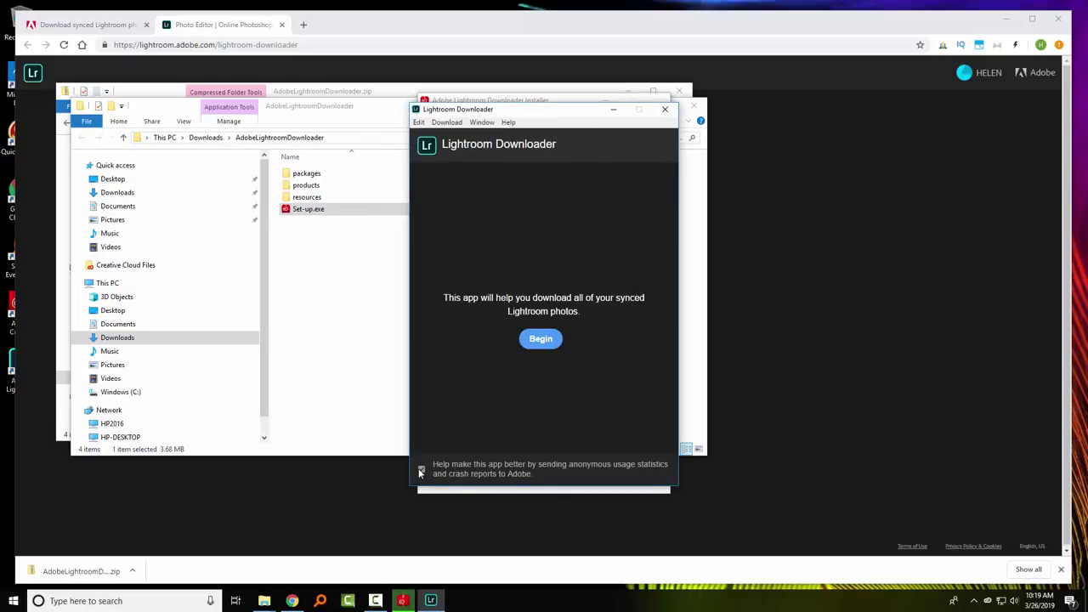
pyautogui.click(421, 471)
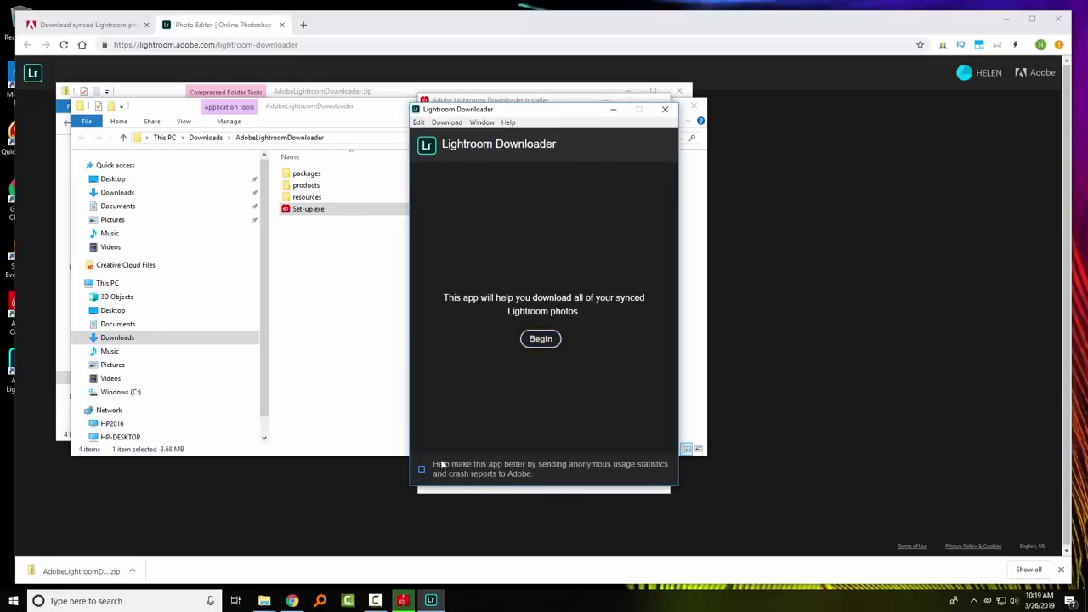
pyautogui.click(539, 342)
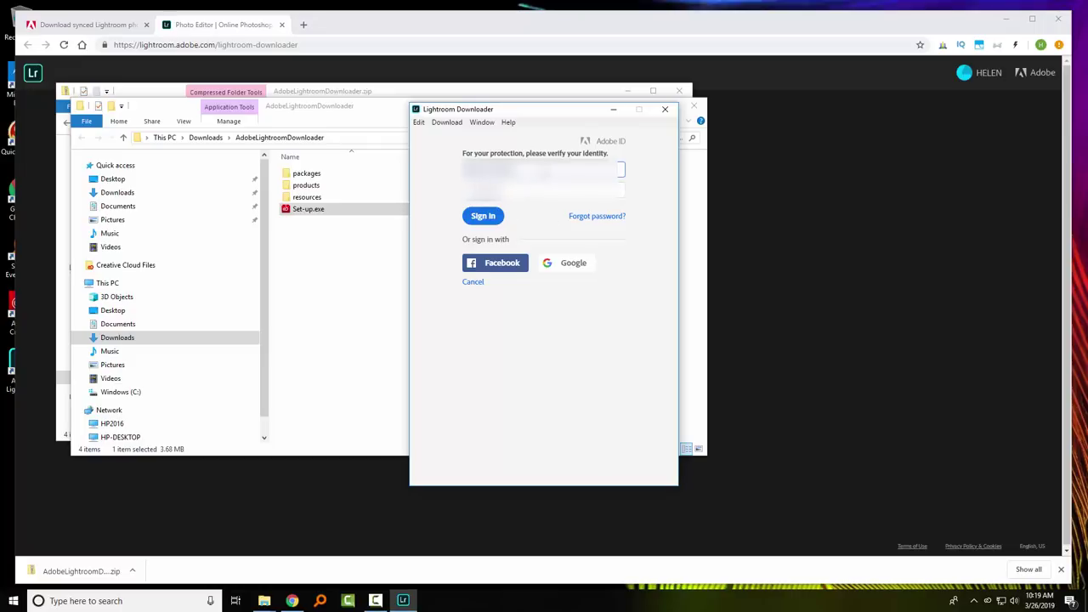
# Step: Sign in to the Adobe account and close the two leftover File Explorer windows
pyautogui.click(482, 218)
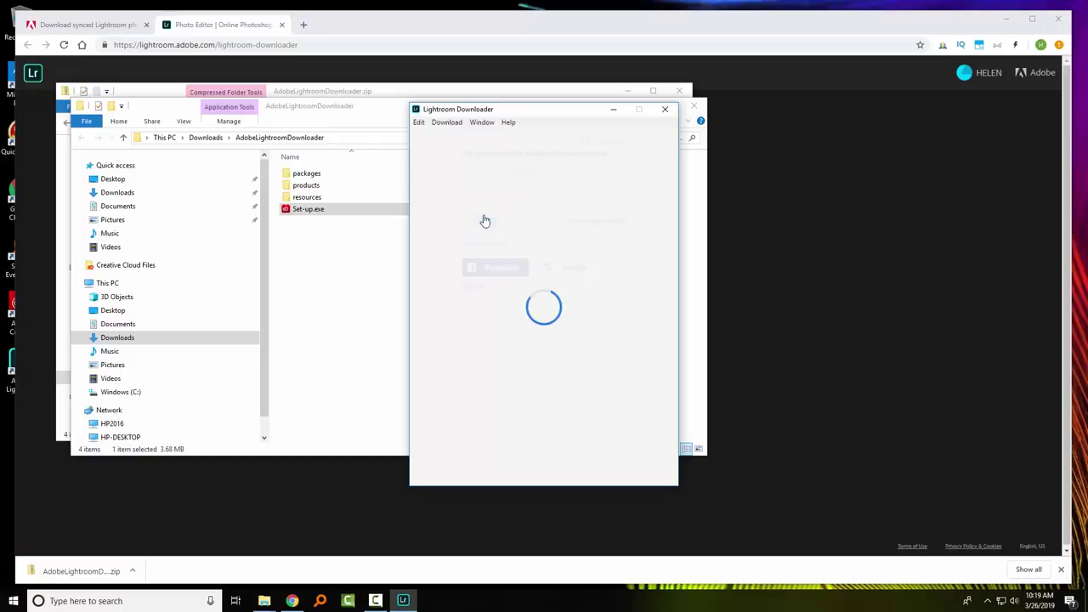
pyautogui.click(694, 106)
pyautogui.click(680, 90)
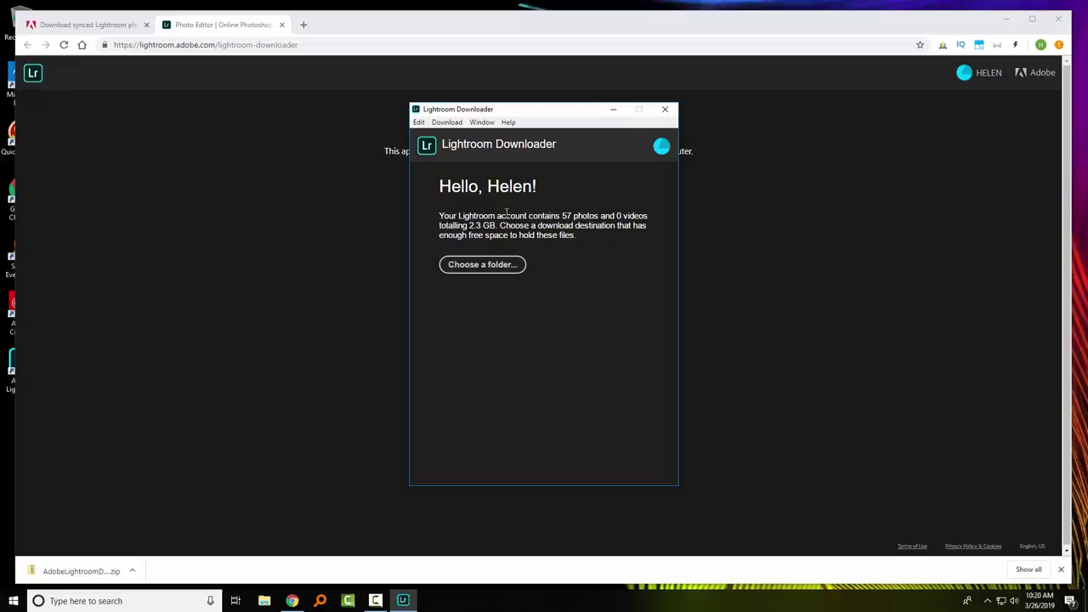
# Step: Make a new Documents folder 'Lightroom CC Downloads' the download destination
pyautogui.click(490, 265)
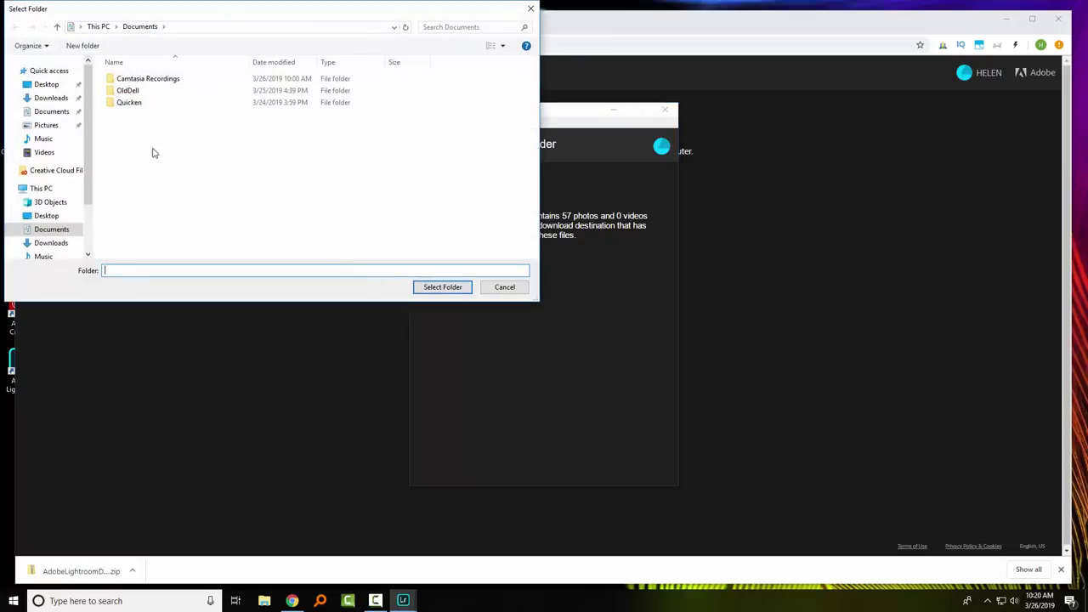
pyautogui.click(205, 168)
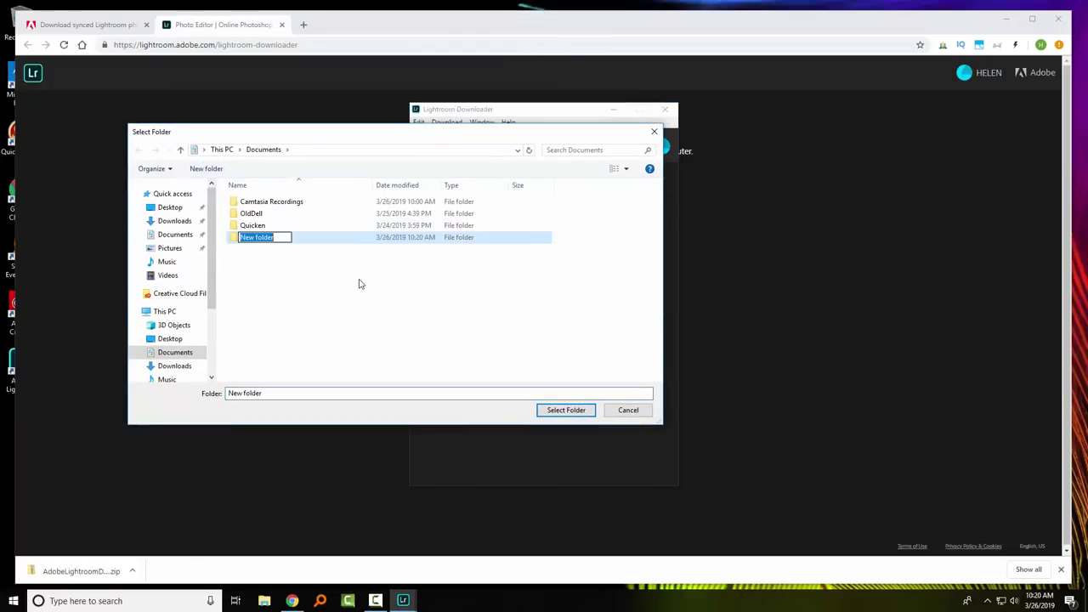
pyautogui.write('Lightroom CC Downloads')
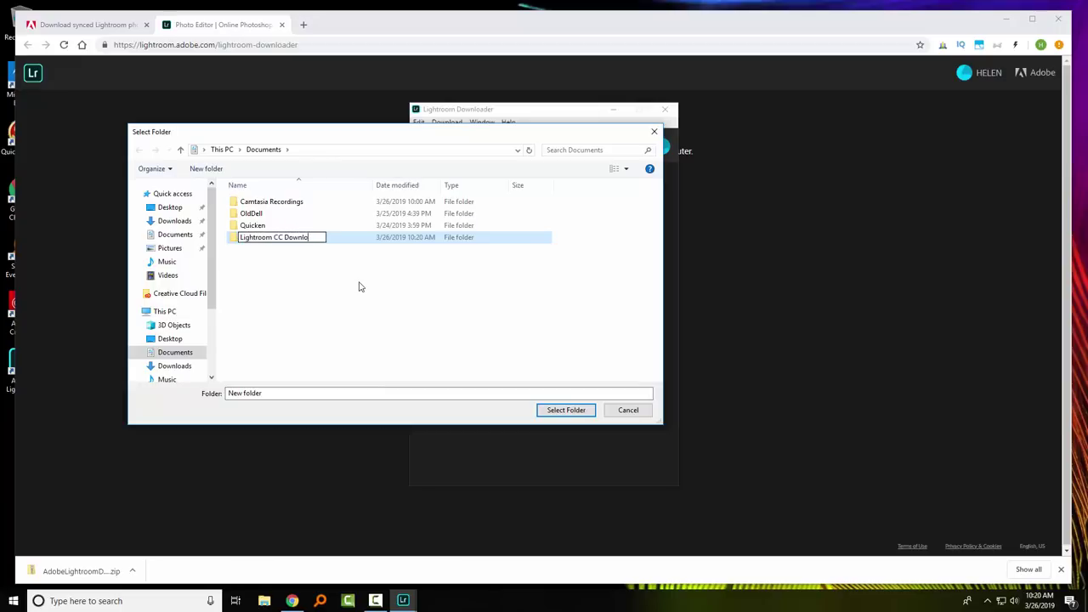
pyautogui.press('Return')
pyautogui.click(565, 411)
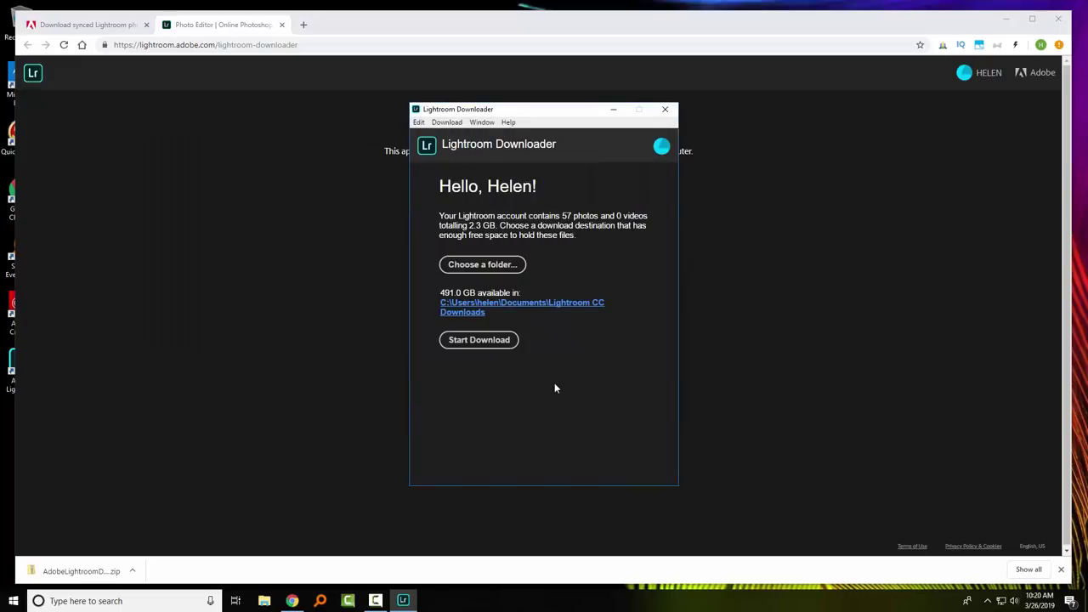
# Step: Download all synced photos into Lightroom CC Downloads until 58 photos reach 100%
pyautogui.click(489, 344)
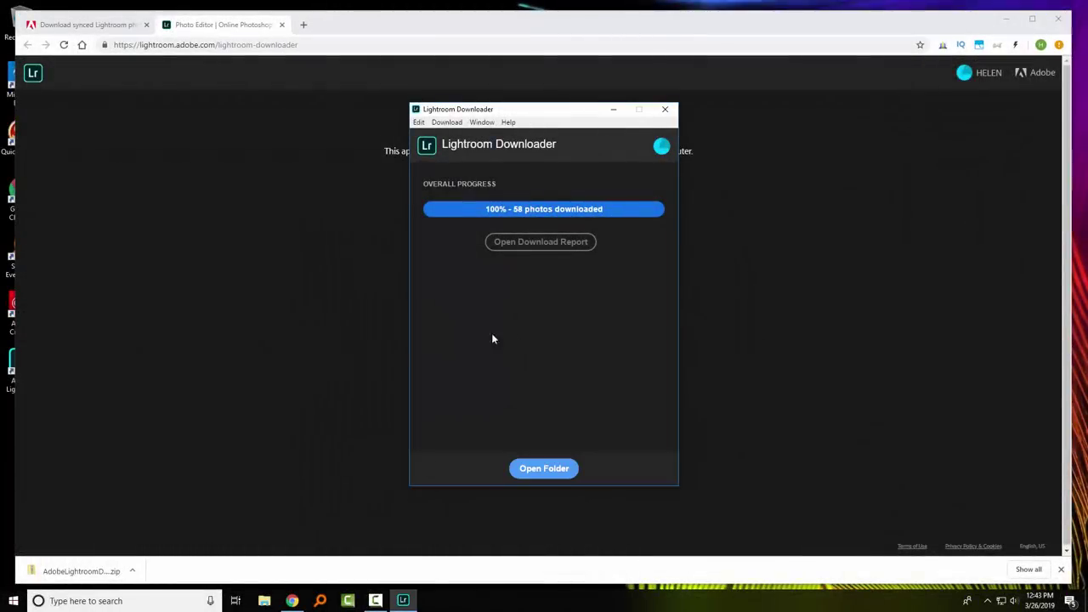
# Step: Check the Download Report (57 originals, 1 edited, 58 total), then open the download folder
pyautogui.click(513, 244)
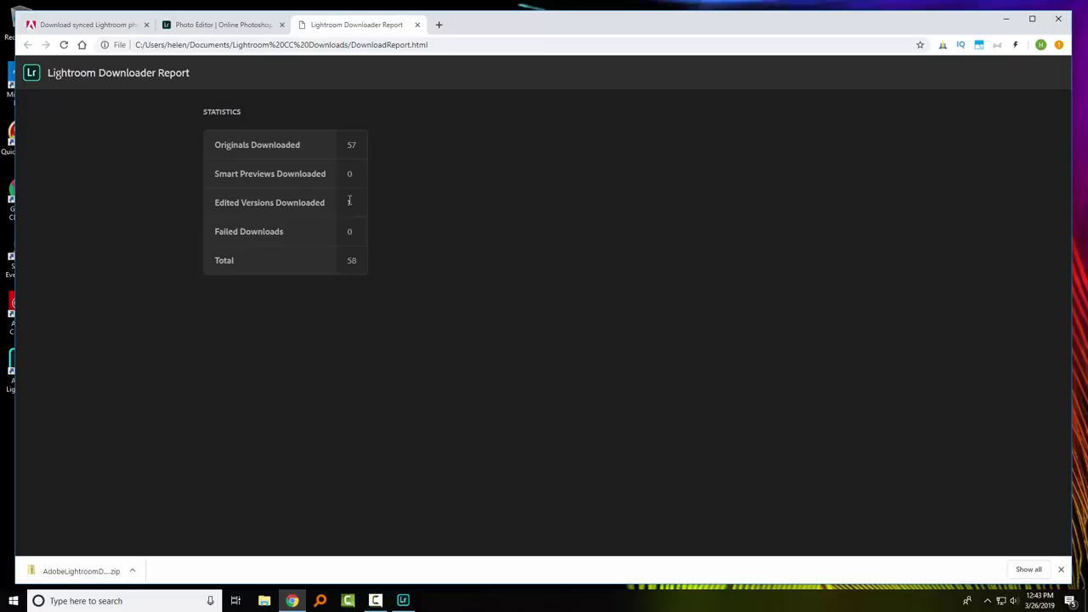
pyautogui.click(403, 601)
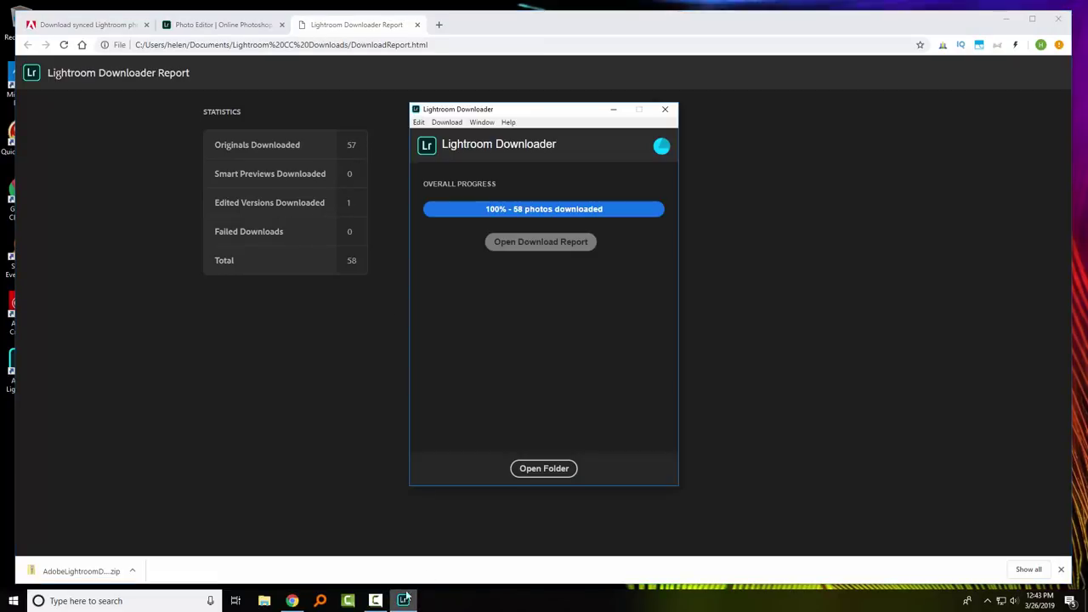
pyautogui.click(541, 470)
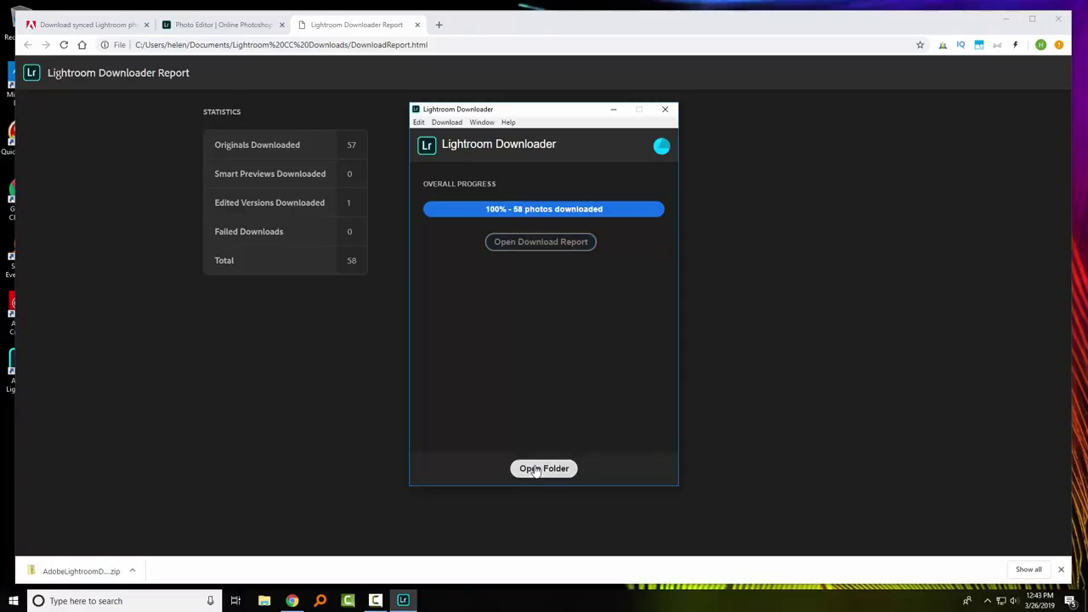
# Step: Browse into 2017 > 2017-08-15 to inspect the downloaded DNG files and their XMP sidecars
pyautogui.click(300, 168)
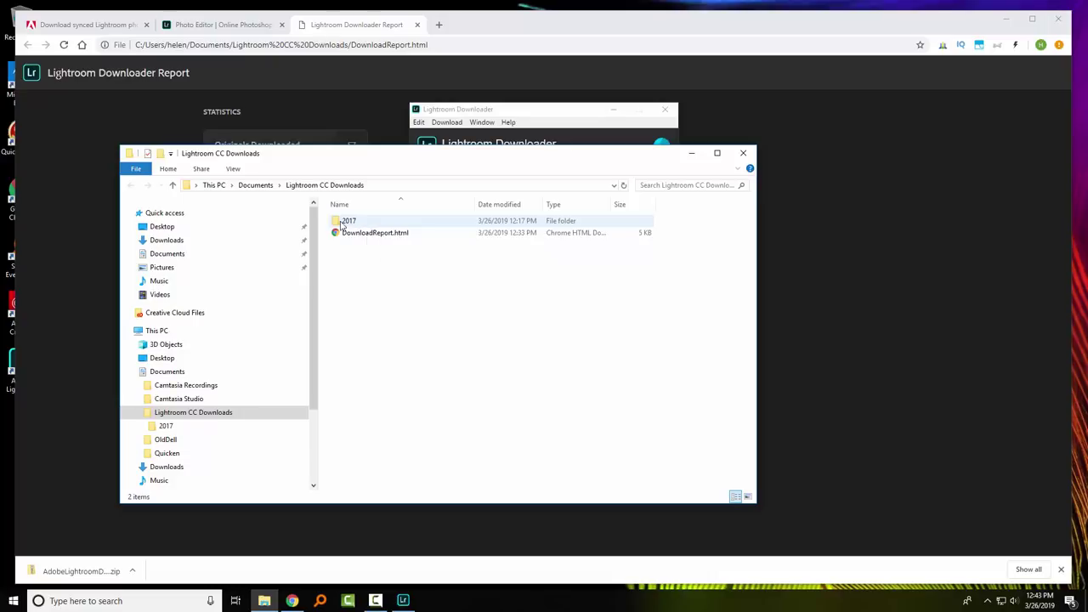
pyautogui.doubleClick(343, 221)
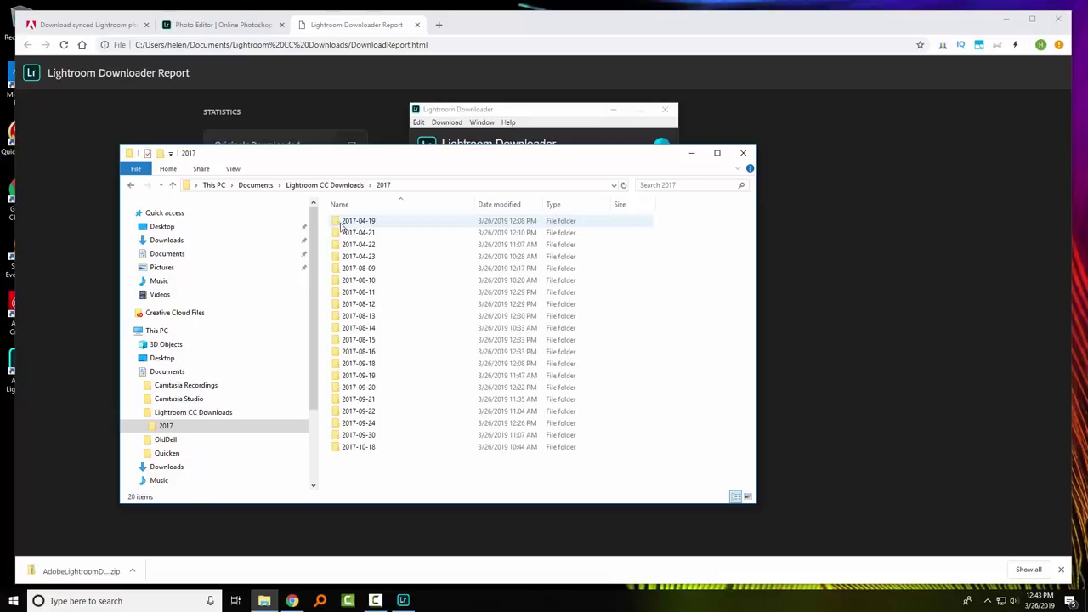
pyautogui.doubleClick(376, 341)
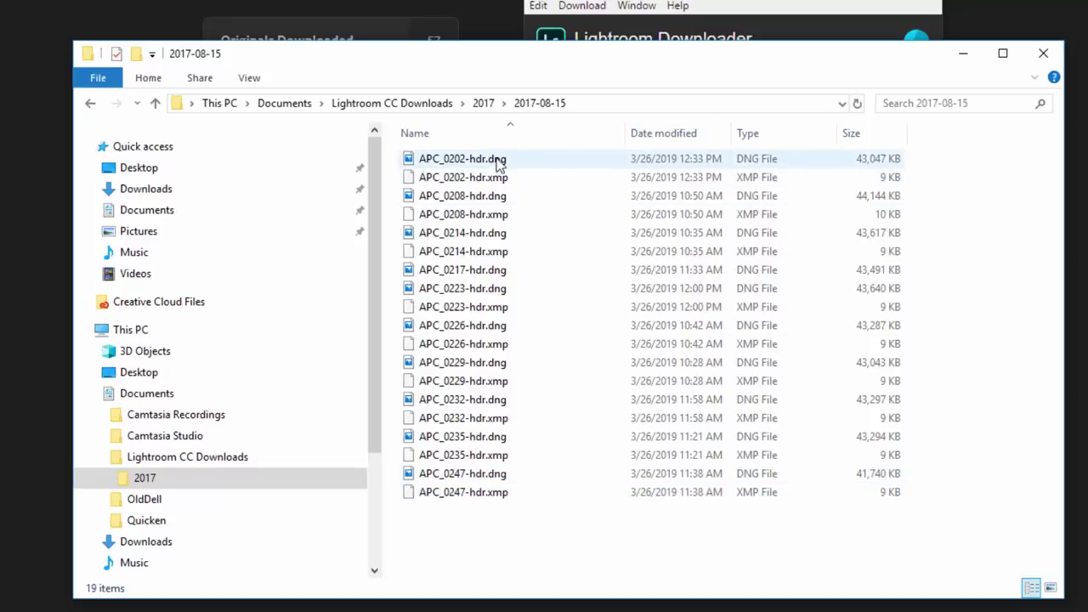
pyautogui.moveTo(518, 164)
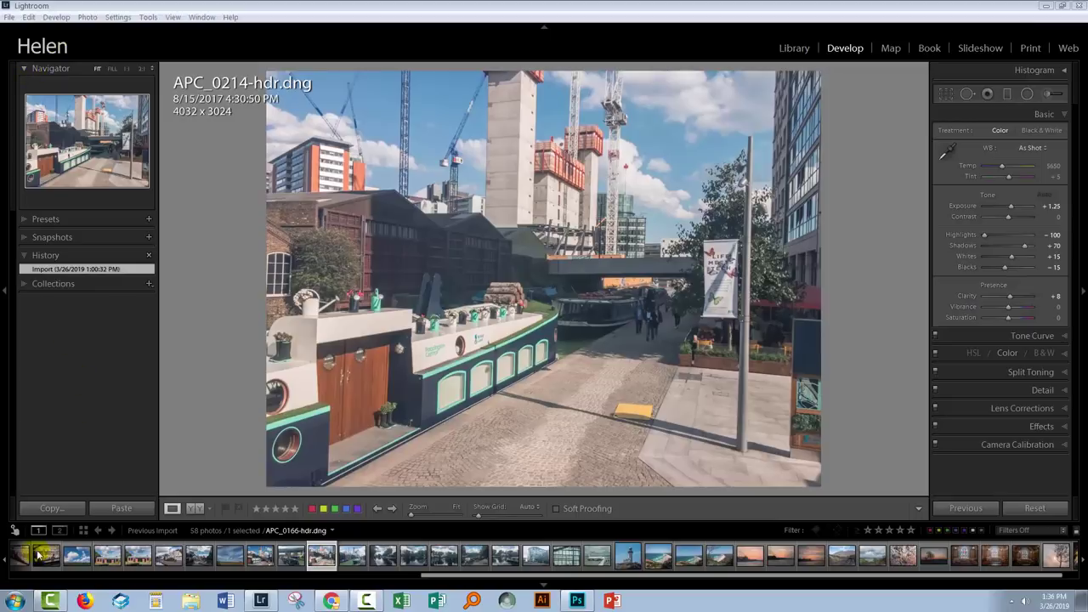
# Step: Flip through APC_0169, APC_0199 and APC_0202 in the filmstrip to check their mobile edits
pyautogui.click(77, 555)
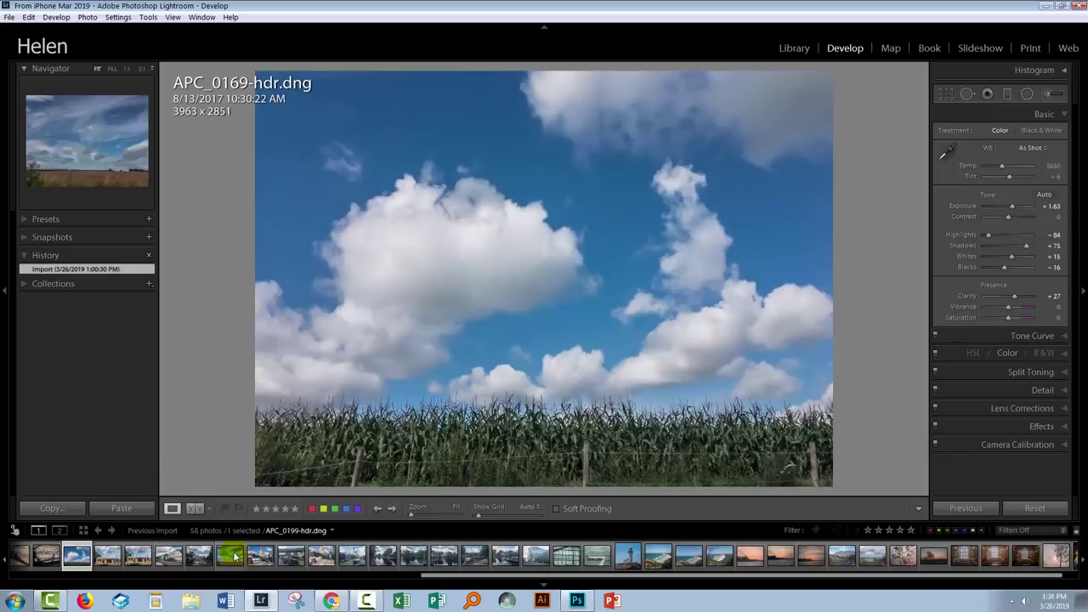
pyautogui.click(233, 557)
pyautogui.click(264, 554)
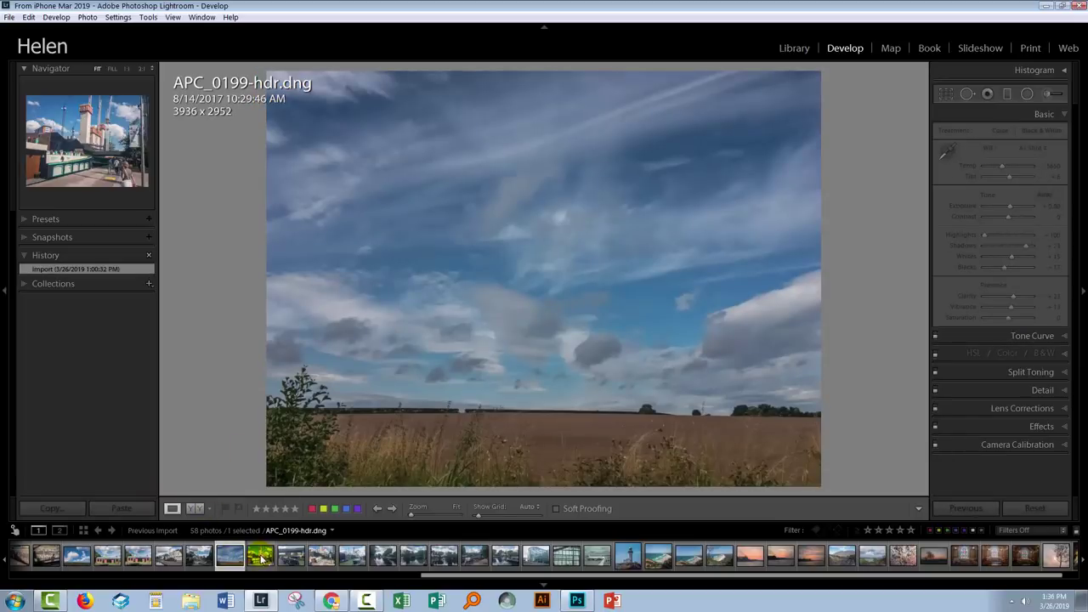
# Step: Reset APC_0169-hdr.dng's settings, then undo to restore Exposure +1.63, Highlights -84, Shadows +75, Clarity +27
pyautogui.click(77, 557)
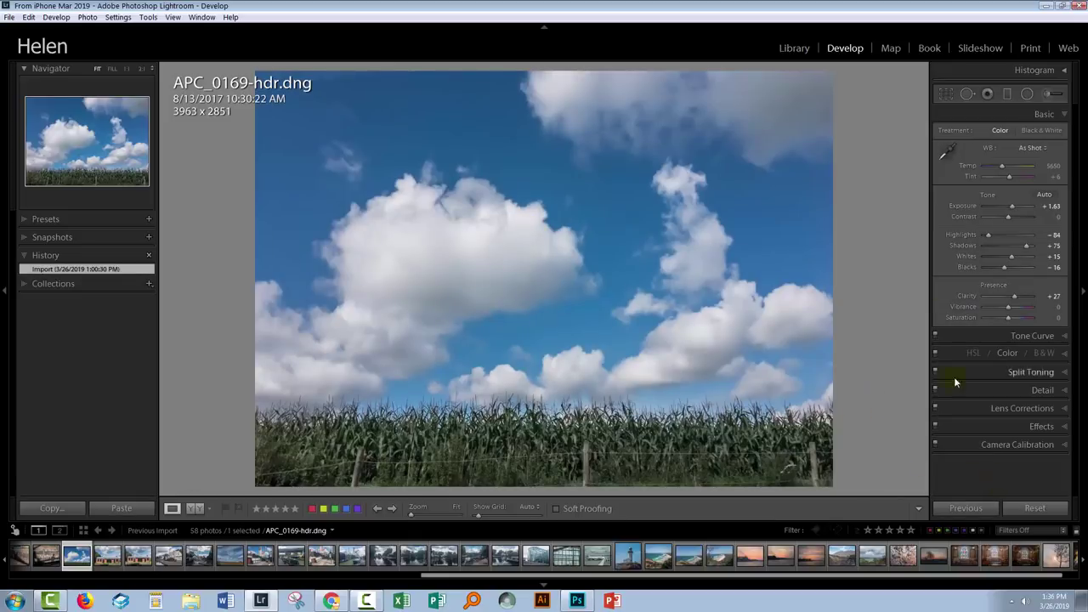
pyautogui.click(1035, 508)
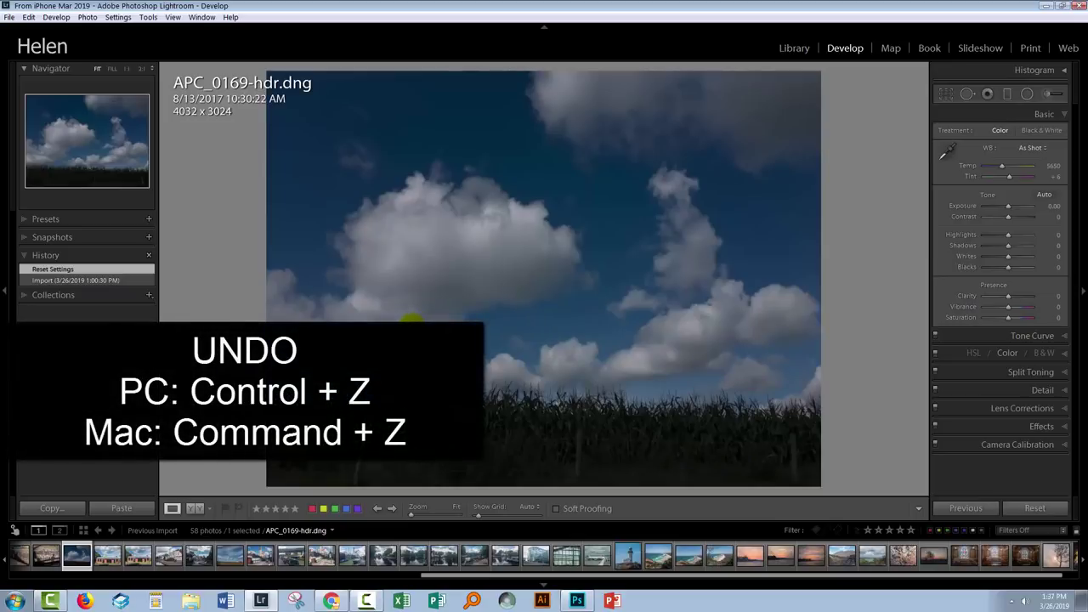
pyautogui.hotkey('ctrl', 'z')
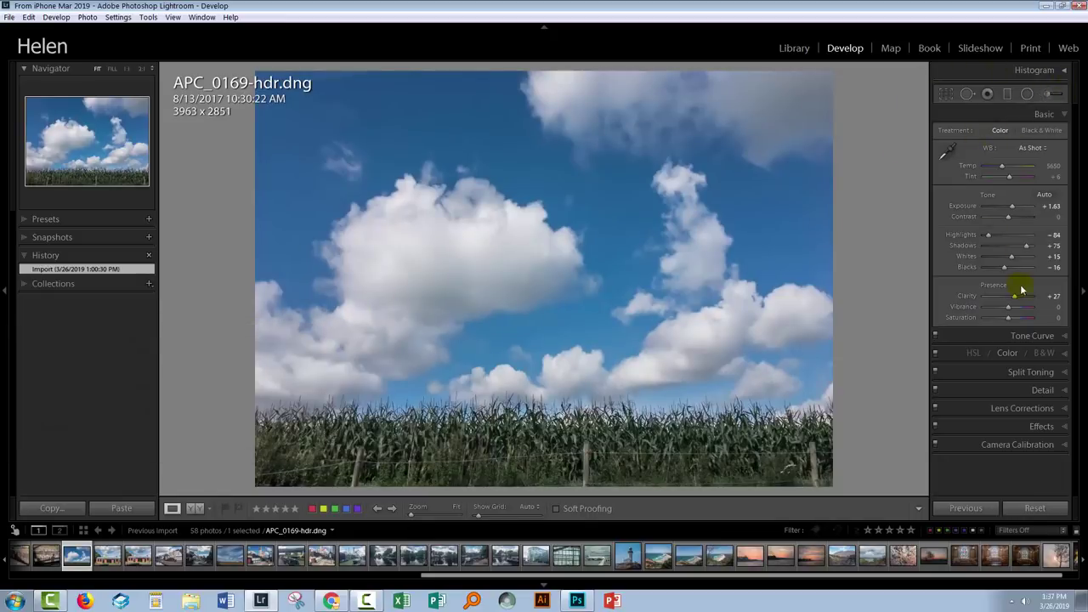
# Step: Inspect the Tone Curve and Detail settings of APC_0169-hdr.dng, then collapse both panels
pyautogui.click(1062, 339)
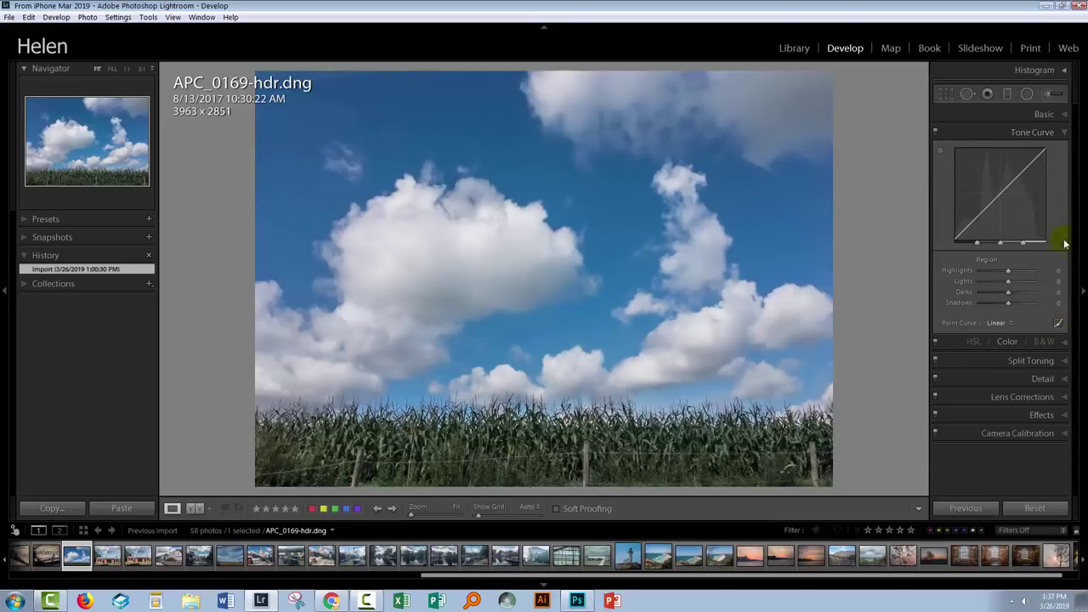
pyautogui.click(1064, 133)
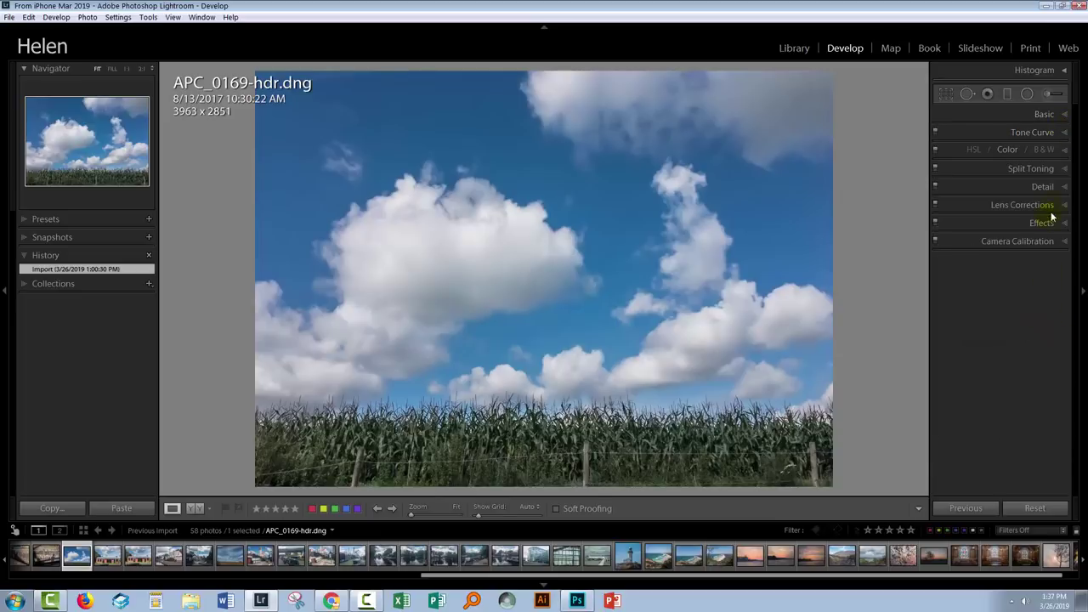
pyautogui.click(1063, 187)
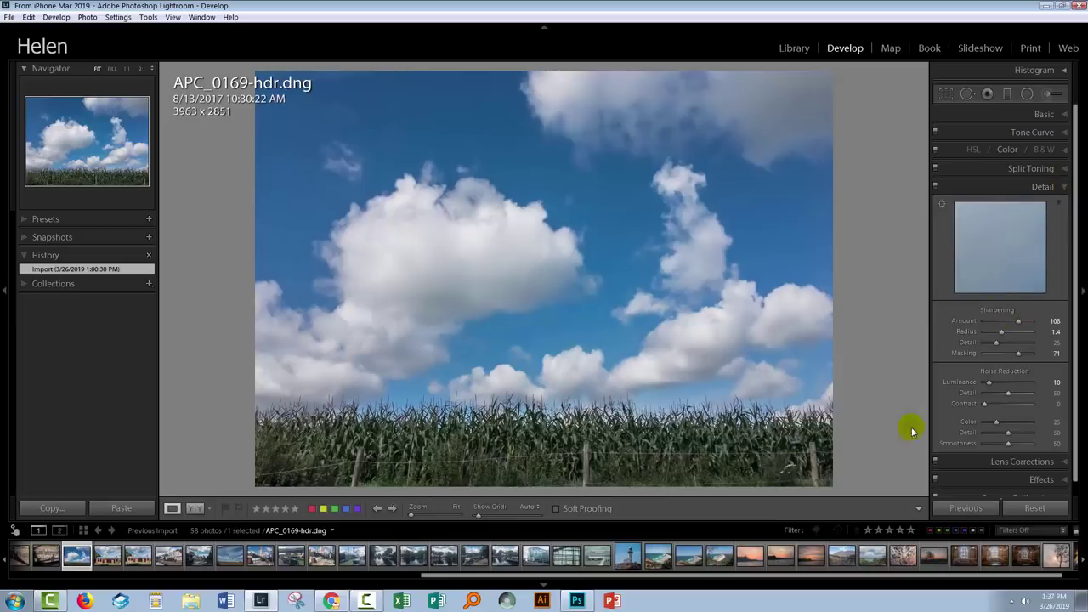
pyautogui.click(1065, 189)
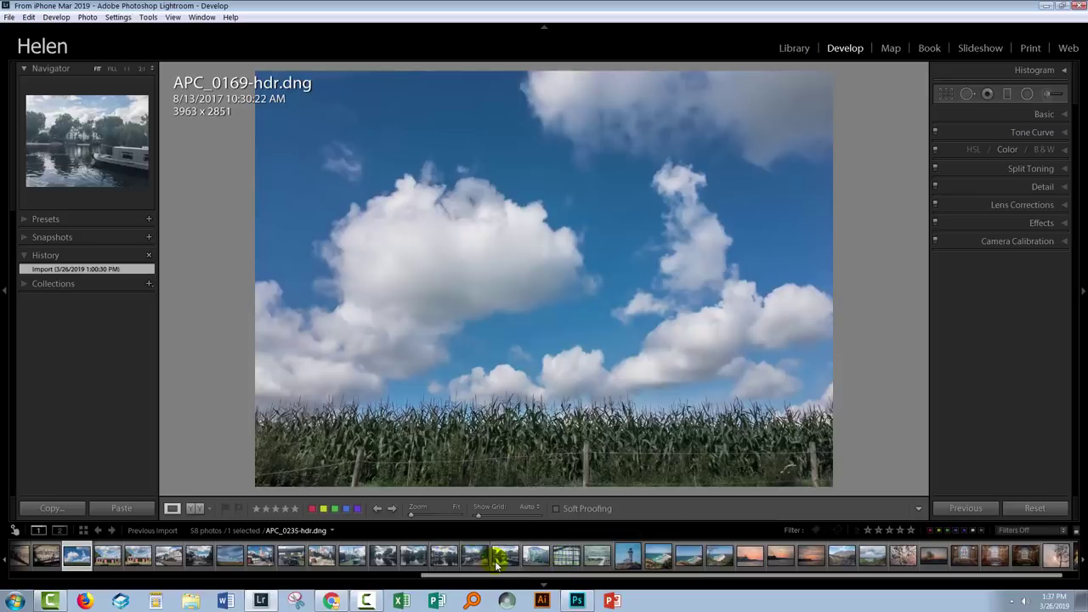
# Step: Switch from Lightroom Classic to the browser, back to Classic, and return to the web page
pyautogui.hotkey('alt', 'Tab')
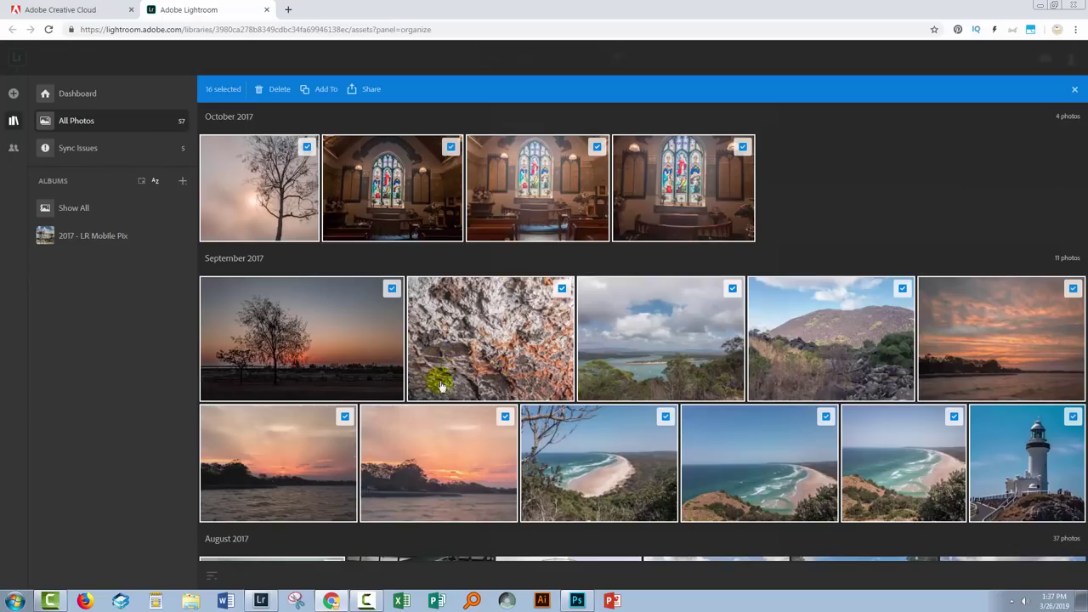
pyautogui.click(261, 600)
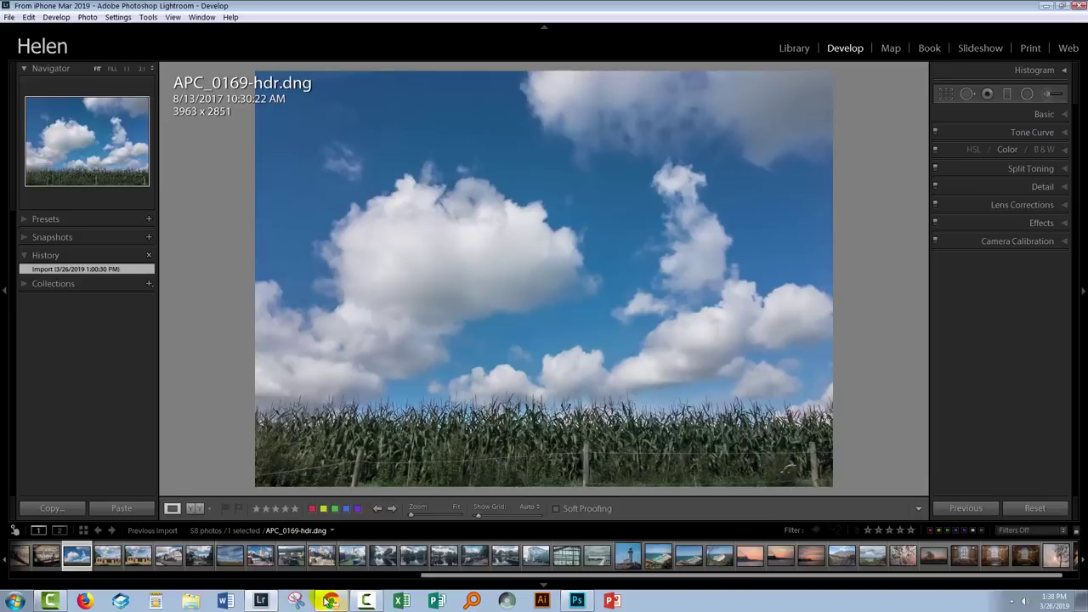
pyautogui.click(331, 601)
# Step: Go from the Creative Cloud tab to the home page, then into Your Work files
pyautogui.click(119, 11)
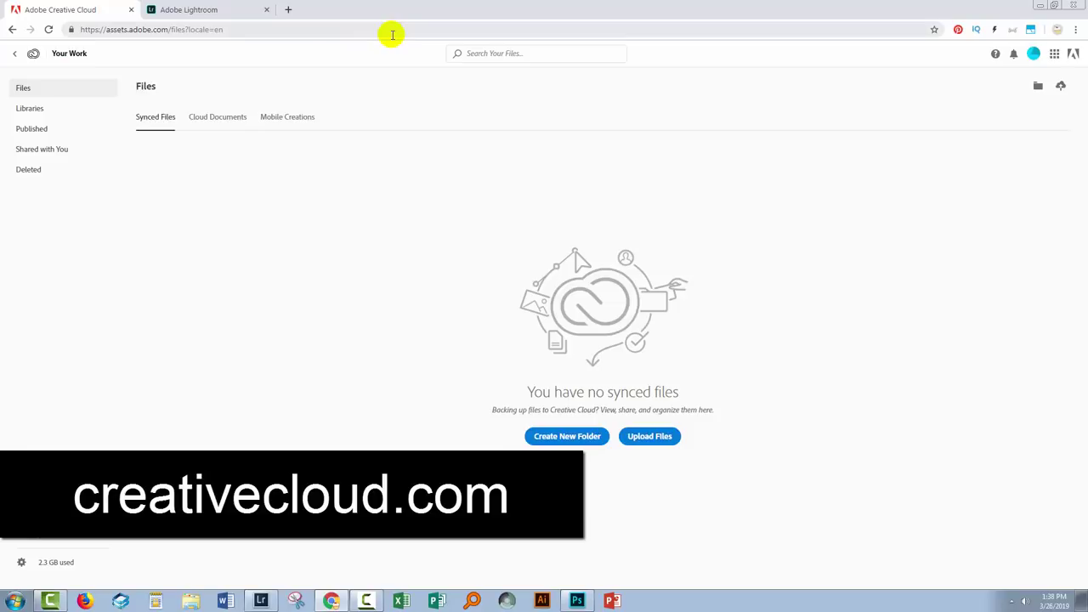
pyautogui.click(14, 54)
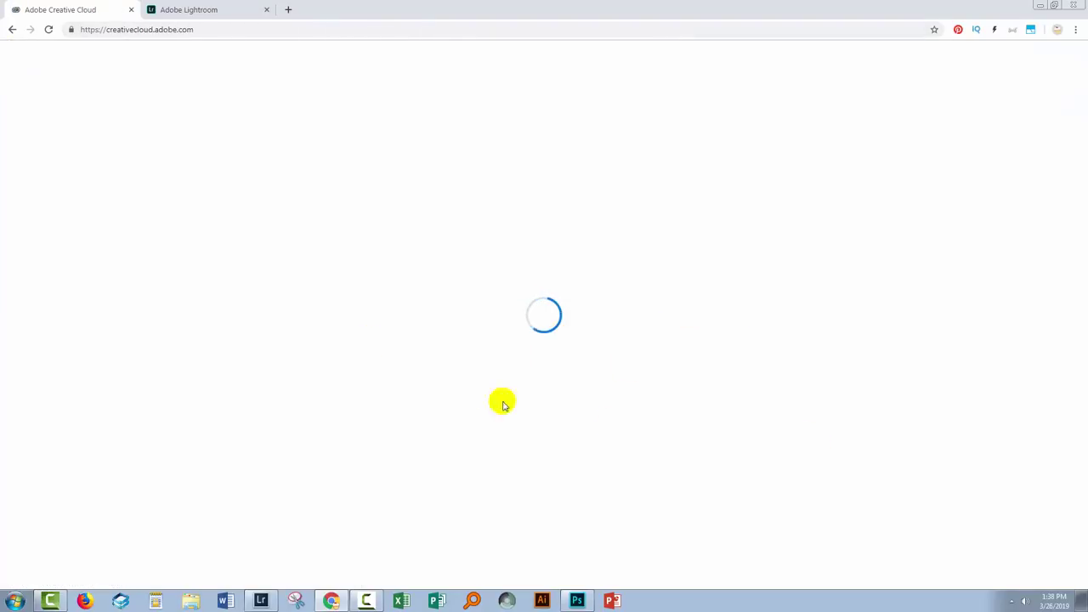
pyautogui.scroll(-3, 658, 438)
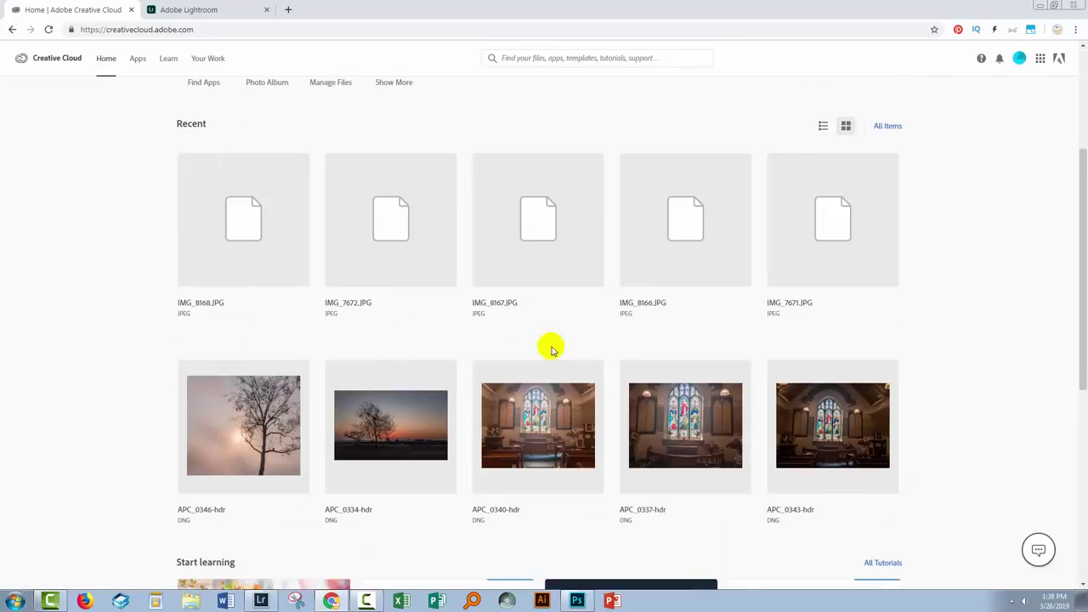
pyautogui.scroll(3, 85, 137)
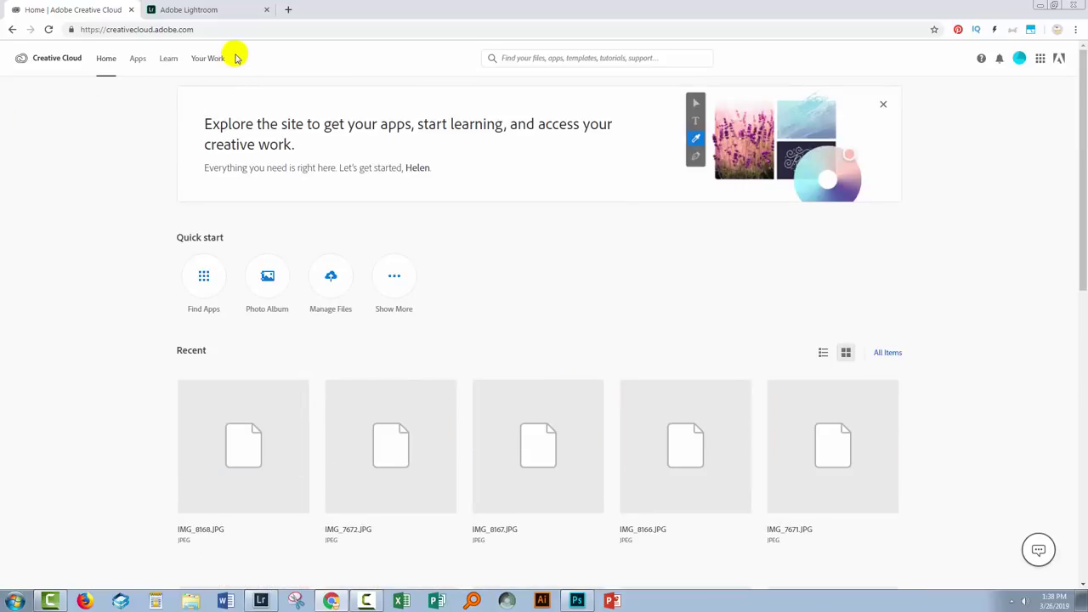
pyautogui.click(206, 60)
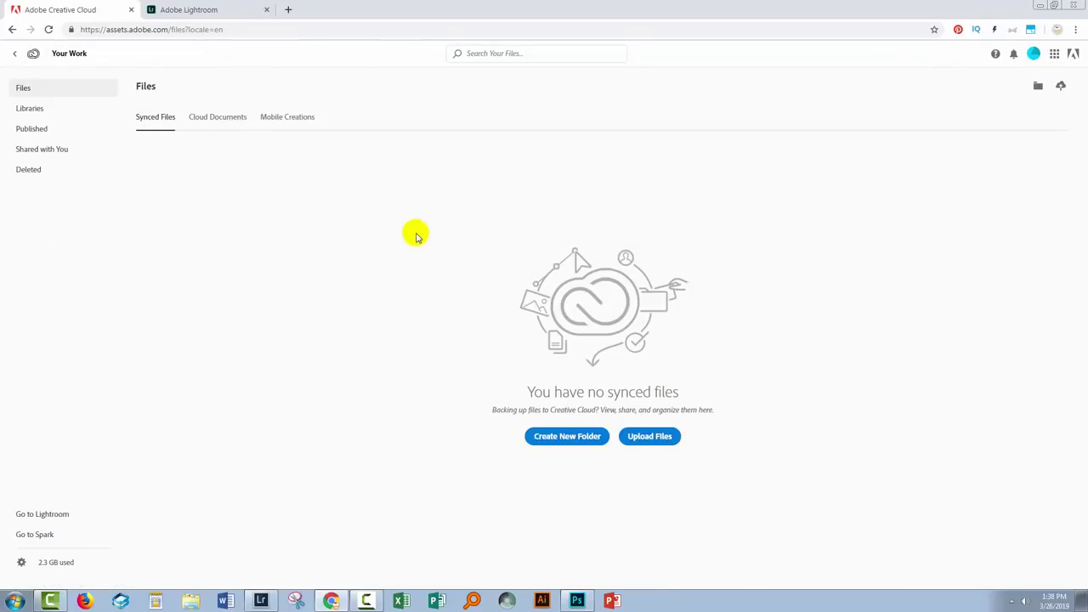
# Step: List your Creative Cloud libraries and view the Cloud Storage details behind '2.3 GB used'
pyautogui.click(33, 108)
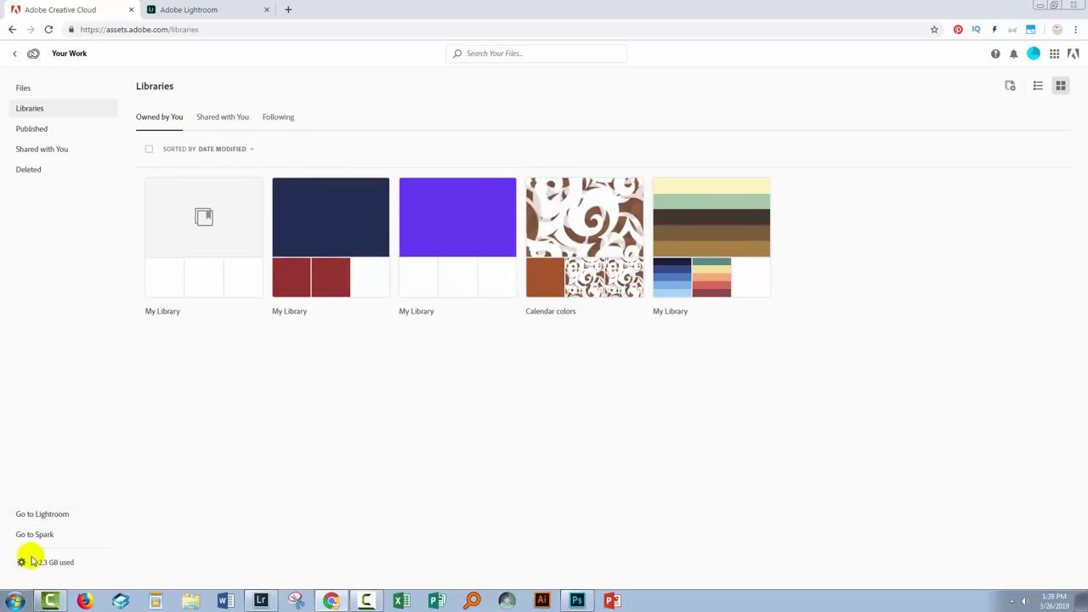
pyautogui.moveTo(35, 569)
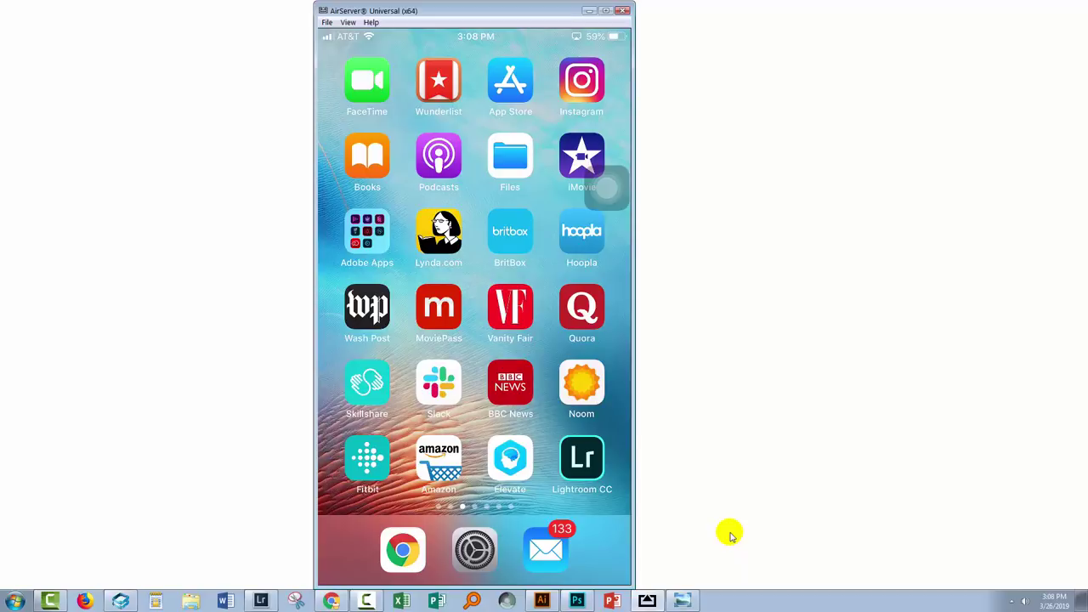
# Step: Bring the AirServer iPhone mirror forward and move it right to reveal the IMG_9241.PNG screenshot
pyautogui.click(682, 601)
pyautogui.moveTo(490, 9); pyautogui.dragTo(854, 9)
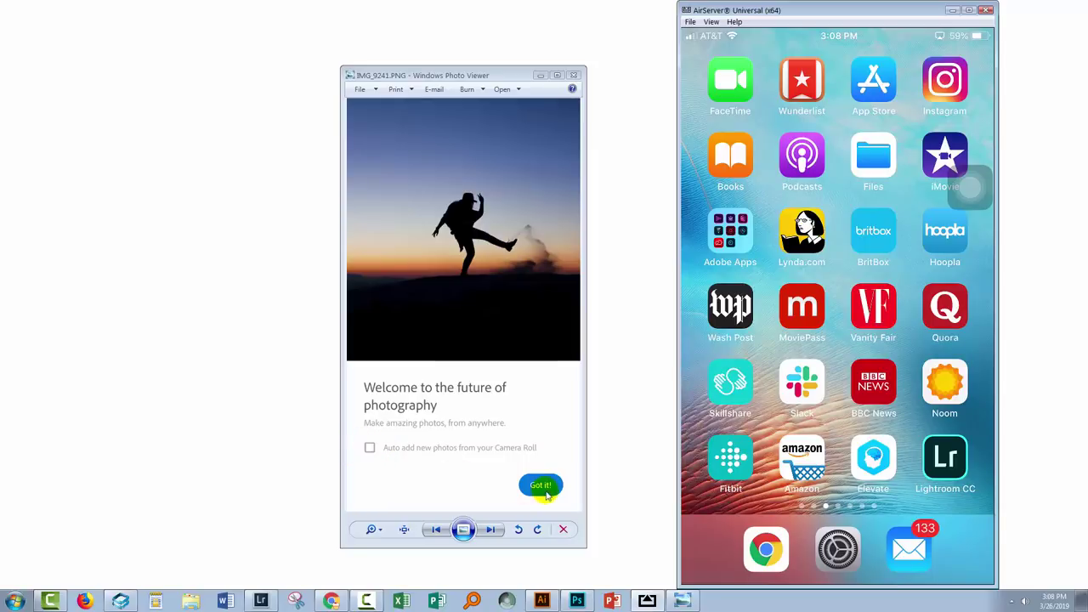
# Step: Close the IMG_9241.PNG screenshot in Photo Viewer, leaving the mirrored iPhone home screen
pyautogui.click(574, 76)
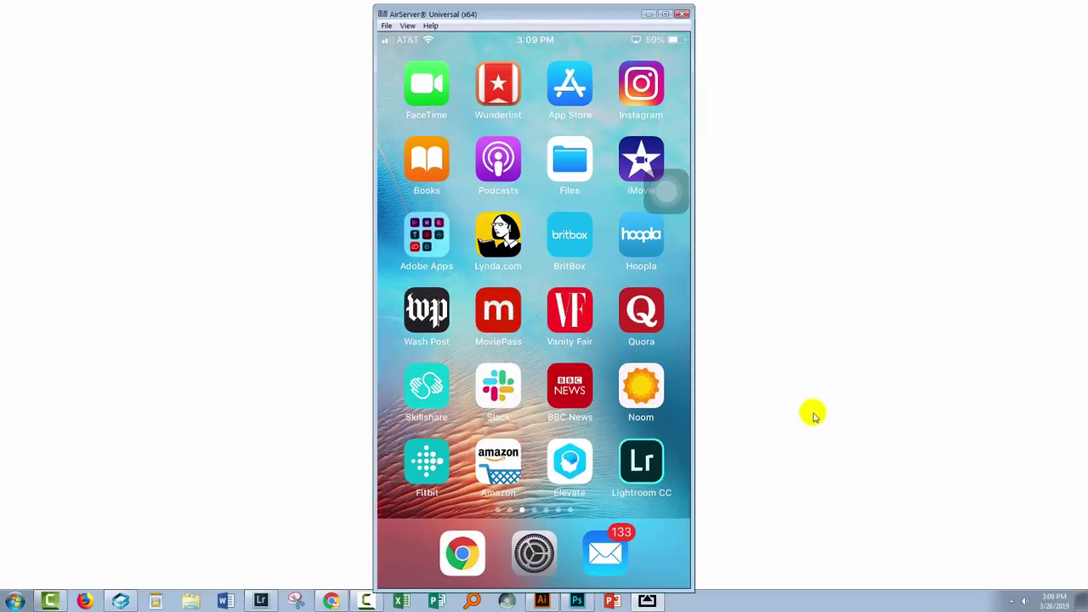